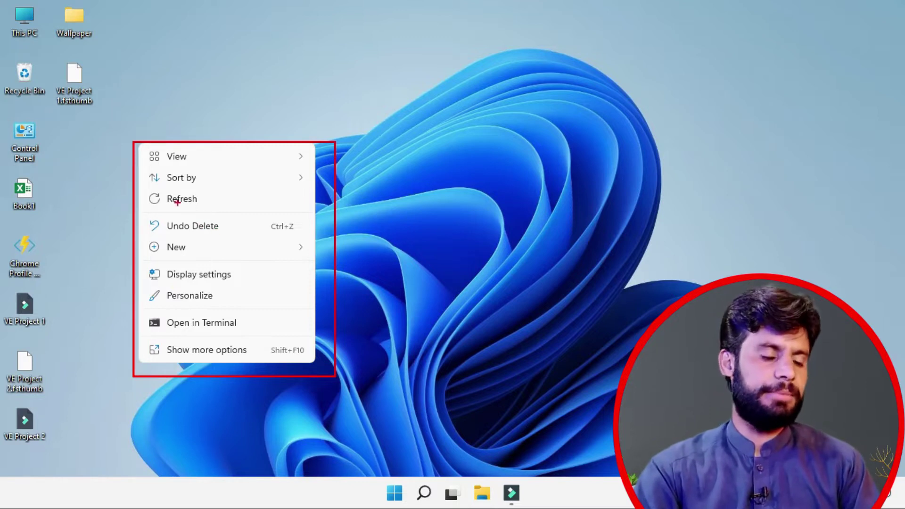
# Step: Show the commands available for the Wallpaper folder on the desktop
pyautogui.click(119, 93)
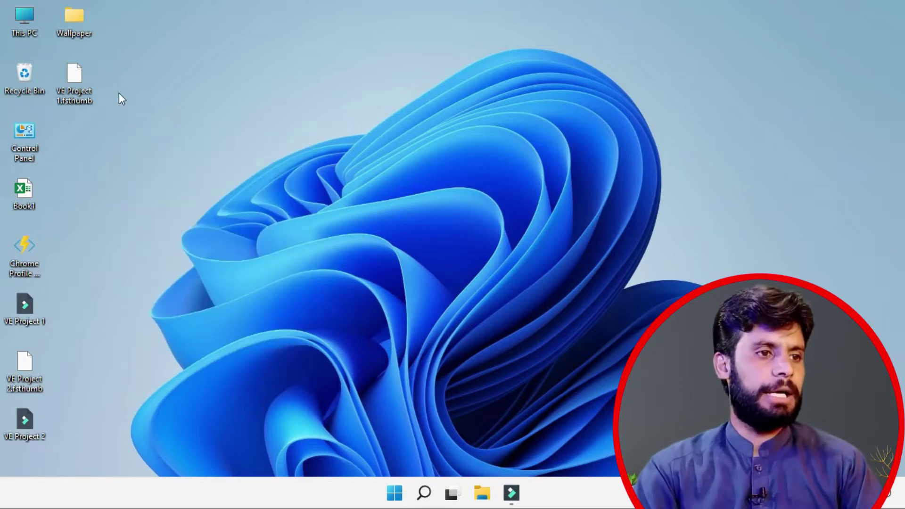
pyautogui.rightClick(67, 18)
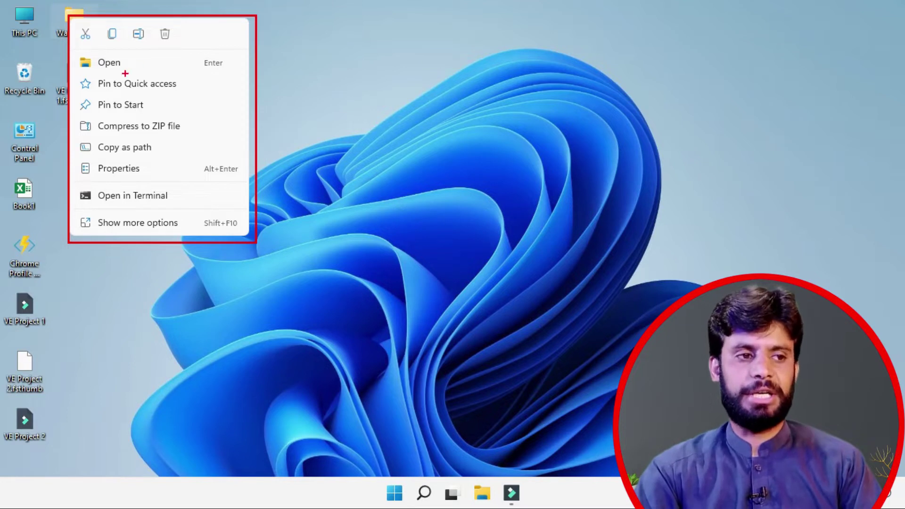
pyautogui.press('Escape')
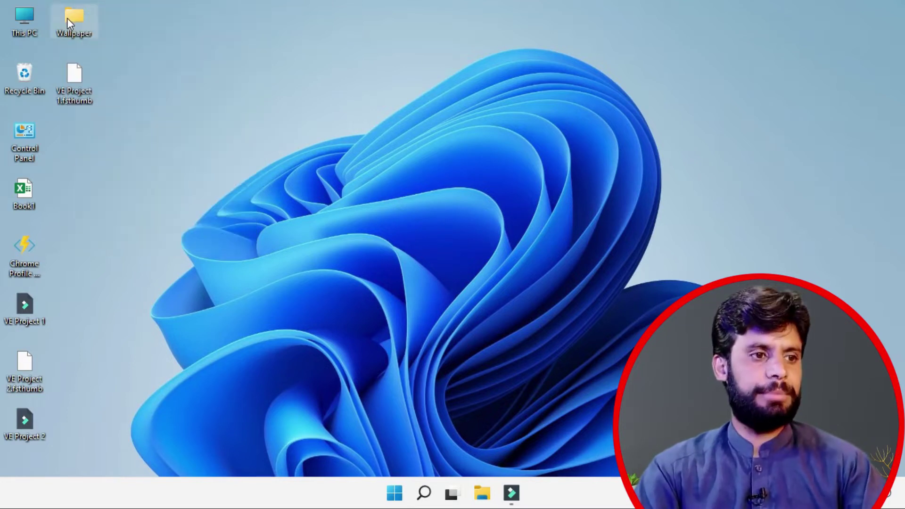
# Step: Refresh the desktop
pyautogui.rightClick(170, 121)
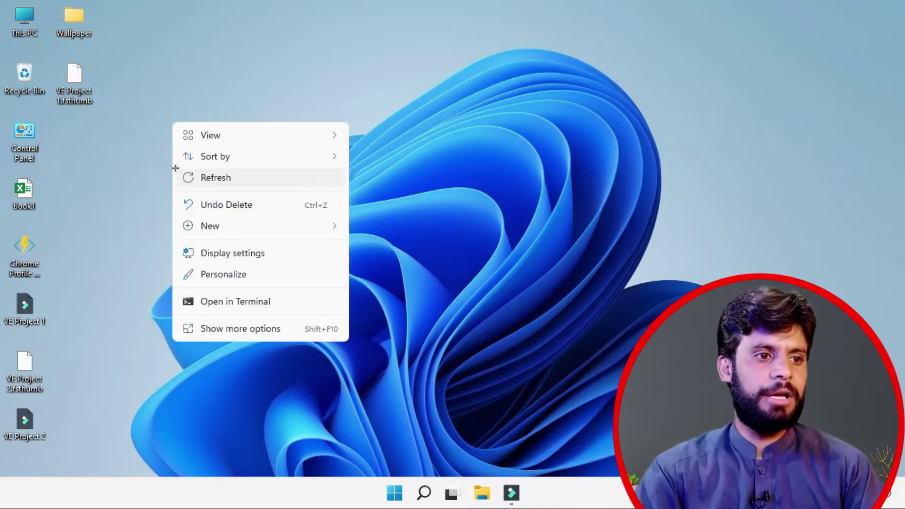
pyautogui.click(198, 182)
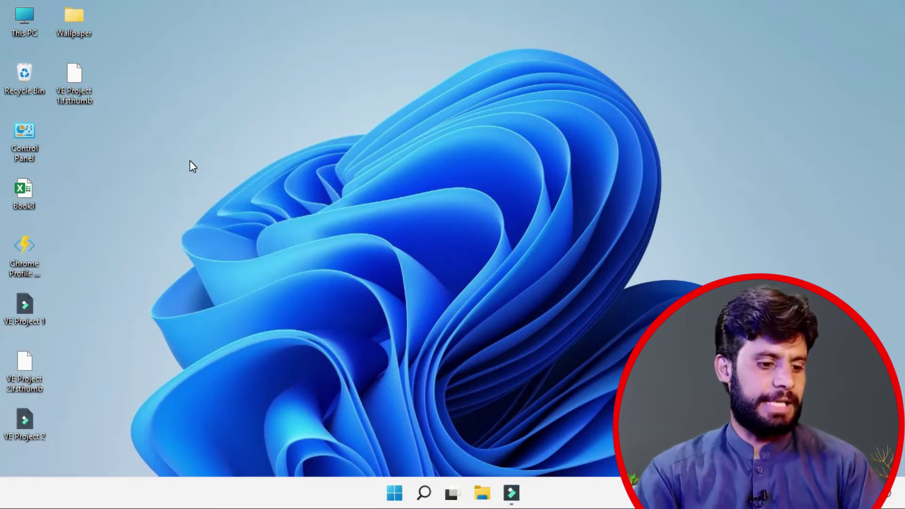
# Step: Sort the desktop icons by date modified
pyautogui.rightClick(188, 160)
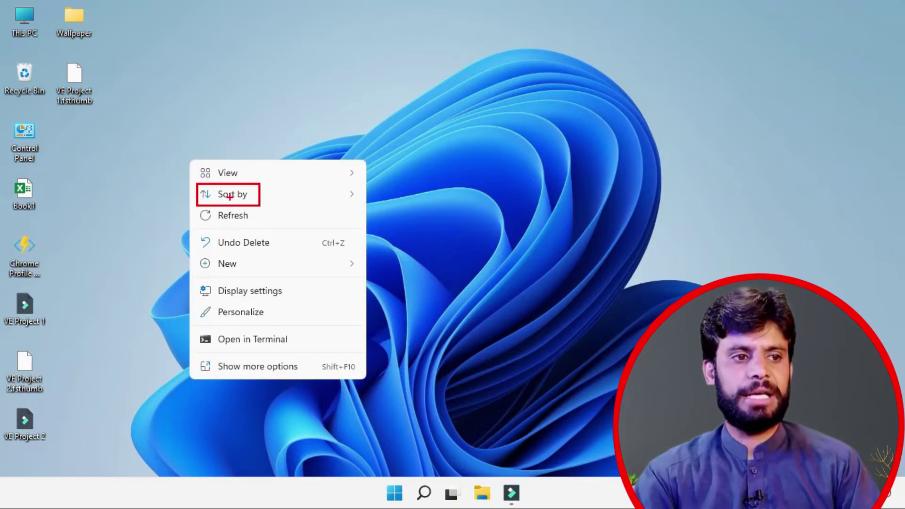
pyautogui.moveTo(1, 1); pyautogui.dragTo(120, 464)
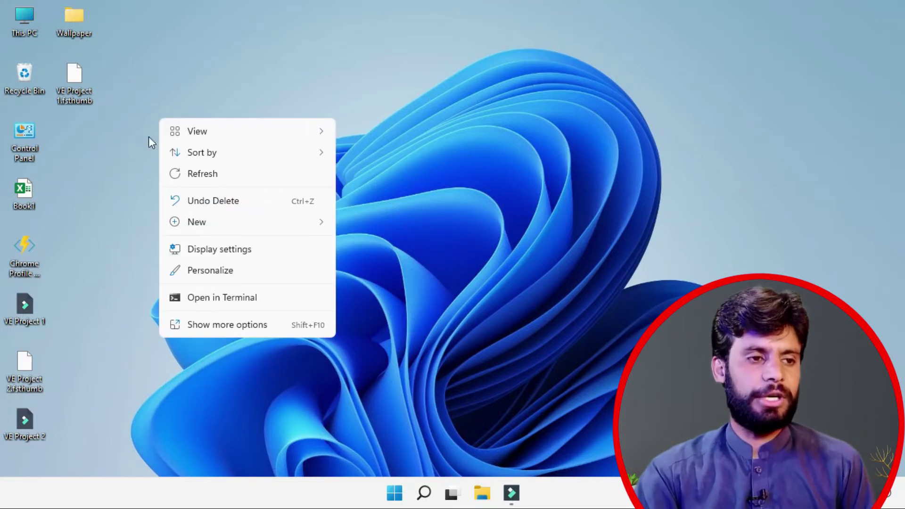
pyautogui.click(143, 116)
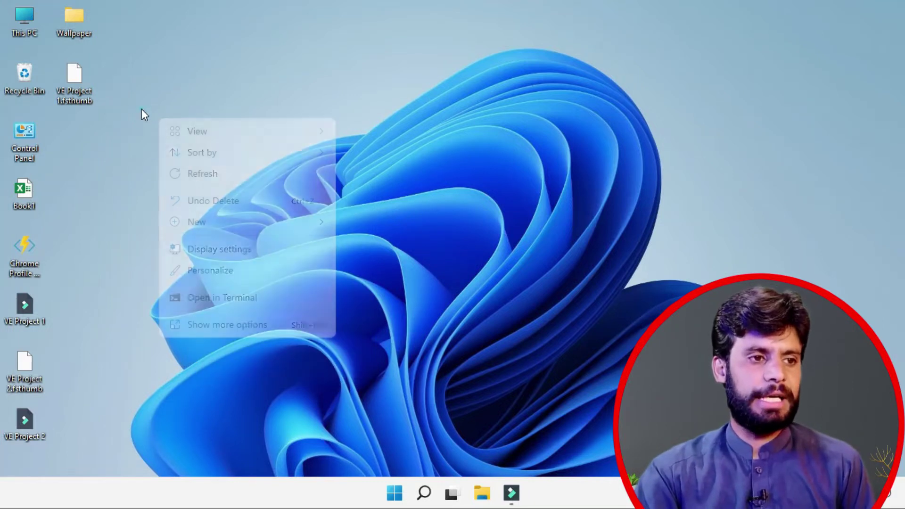
pyautogui.rightClick(145, 91)
pyautogui.moveTo(194, 128)
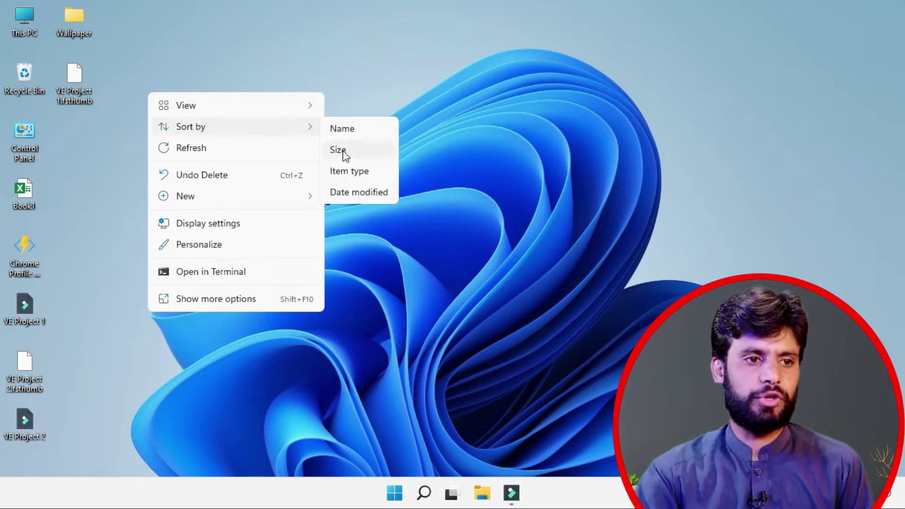
pyautogui.click(343, 191)
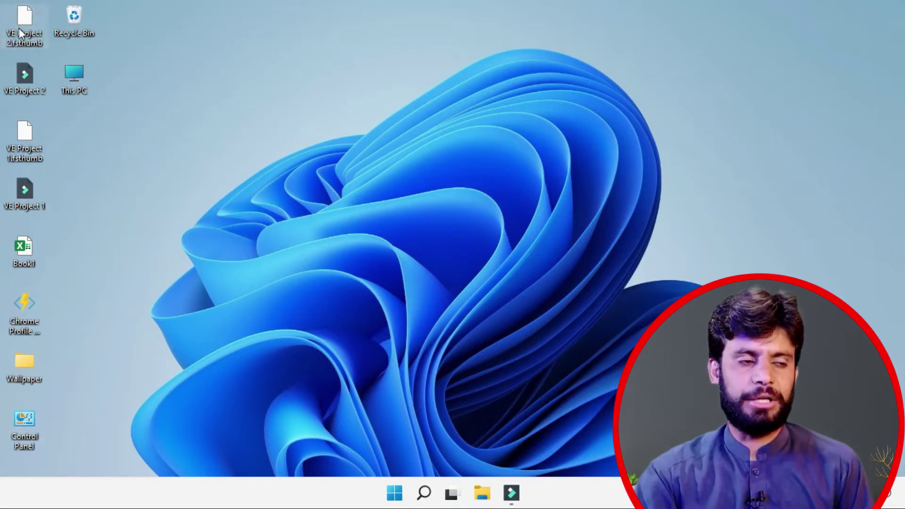
# Step: Sort the desktop icons by name and try the item type sorting as well
pyautogui.rightClick(133, 104)
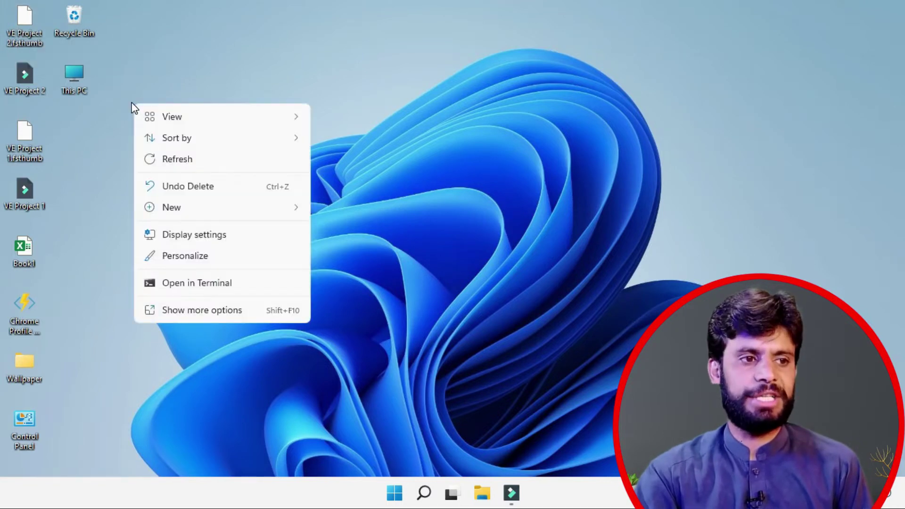
pyautogui.moveTo(183, 144)
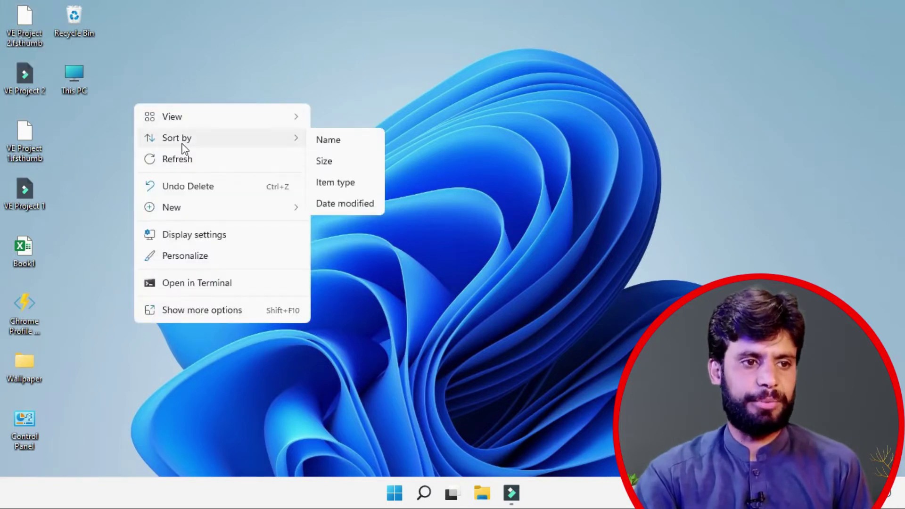
pyautogui.click(329, 142)
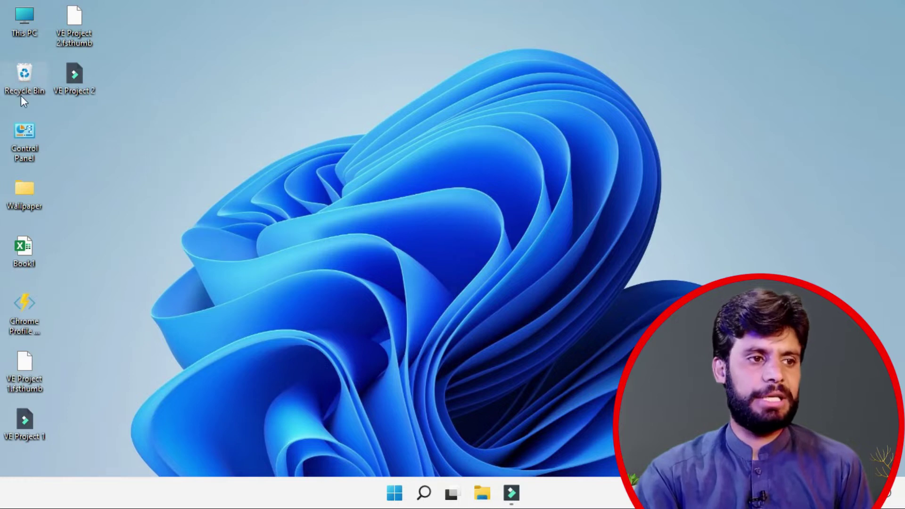
pyautogui.rightClick(158, 104)
pyautogui.moveTo(212, 132)
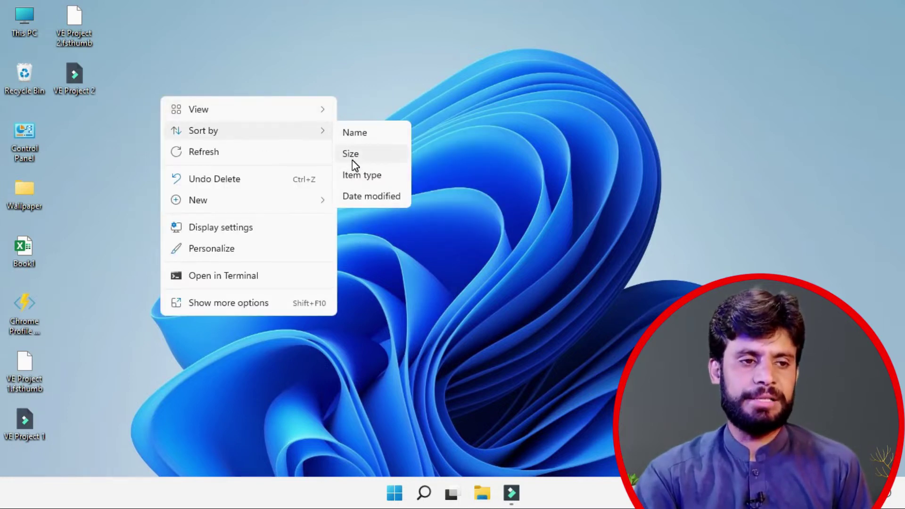
pyautogui.click(363, 178)
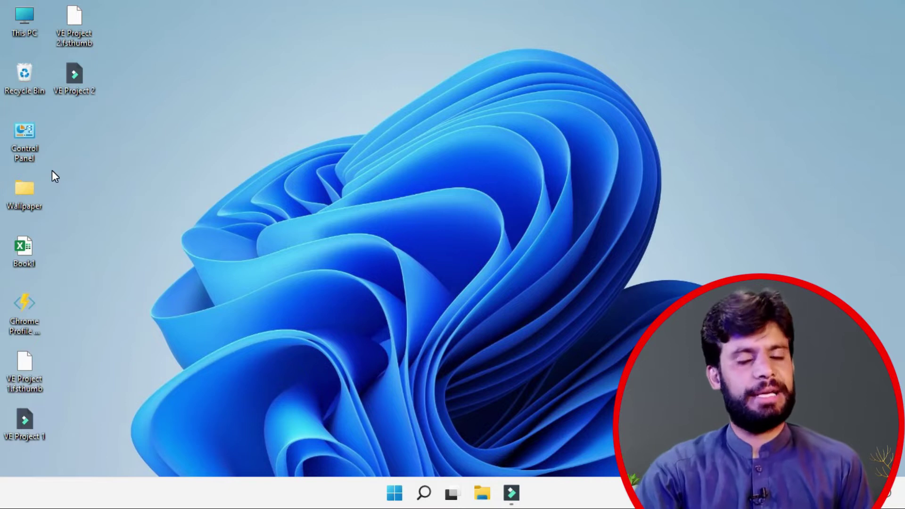
# Step: Switch the desktop to large icons and shrink them back to small icons
pyautogui.rightClick(138, 81)
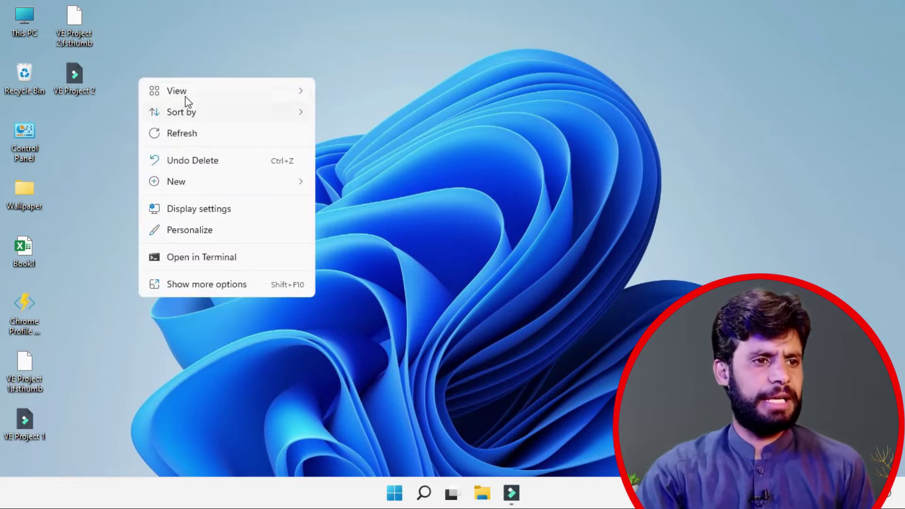
pyautogui.moveTo(230, 94)
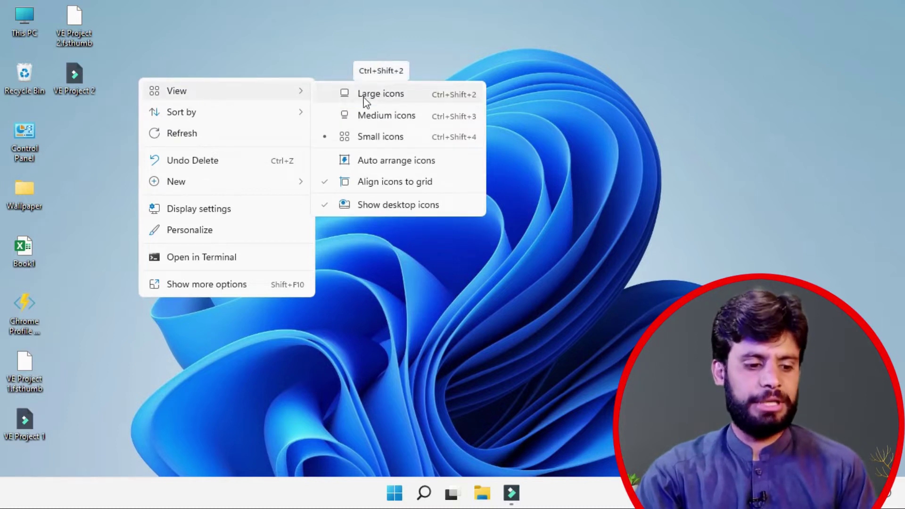
pyautogui.moveTo(329, 86)
pyautogui.mouseDown()
pyautogui.moveTo(372, 101)
pyautogui.moveTo(429, 102)
pyautogui.mouseUp()
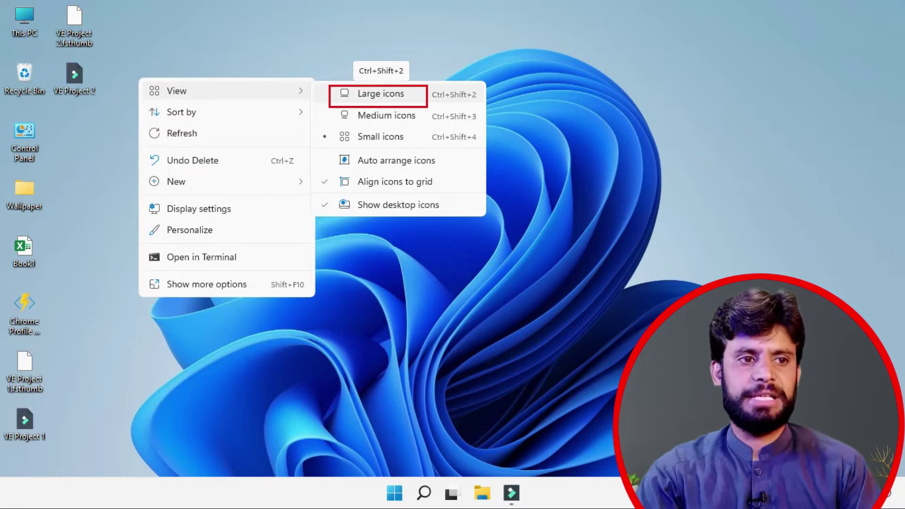
pyautogui.moveTo(327, 105); pyautogui.dragTo(455, 121)
pyautogui.moveTo(327, 127); pyautogui.dragTo(442, 145)
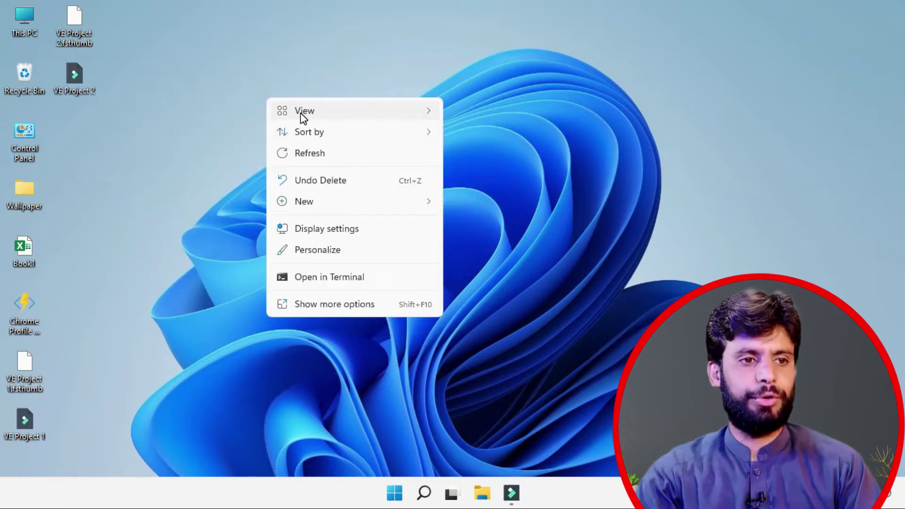
pyautogui.moveTo(301, 114)
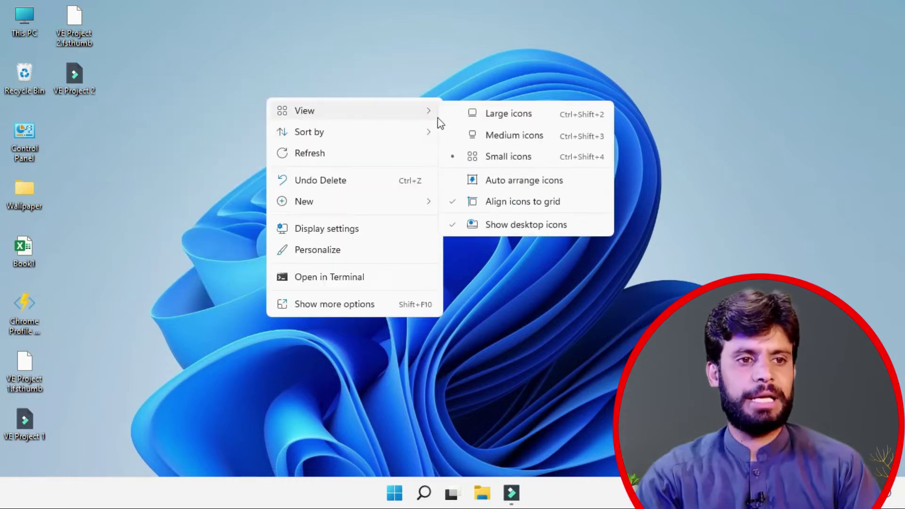
pyautogui.click(486, 117)
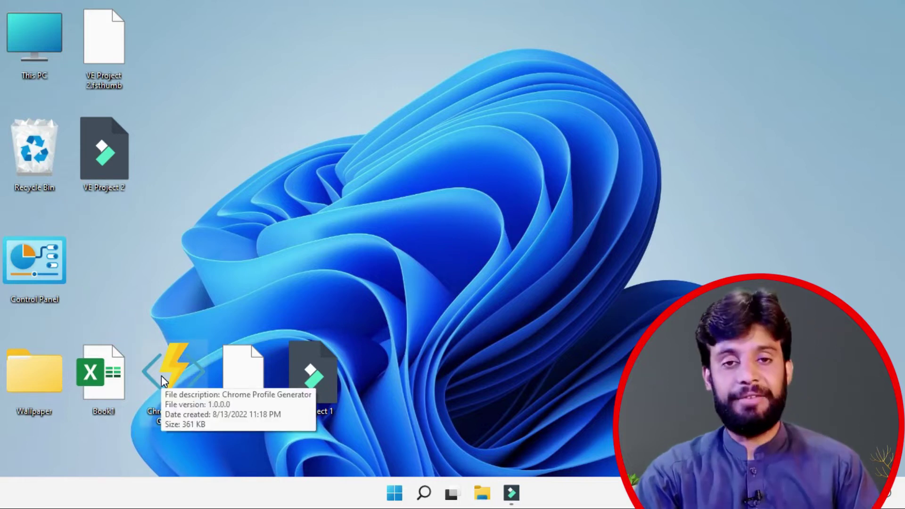
pyautogui.click(229, 225)
pyautogui.keyDown('ctrl'); pyautogui.scroll(-3, 242, 190); pyautogui.keyUp('ctrl')
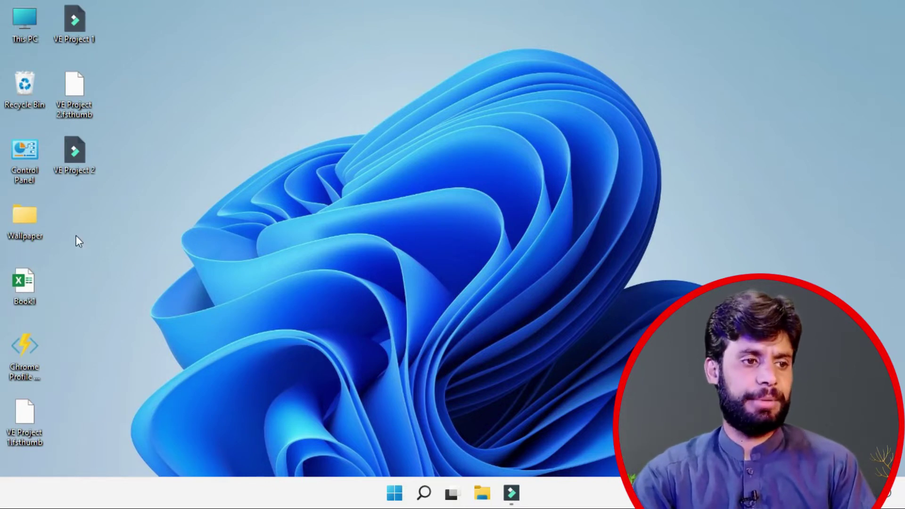
# Step: Move the Wallpaper folder to the desktop's upper-right corner and the Recycle Bin toward its lower-right area
pyautogui.moveTo(25, 221); pyautogui.dragTo(872, 30)
pyautogui.moveTo(869, 43)
pyautogui.moveTo(21, 87)
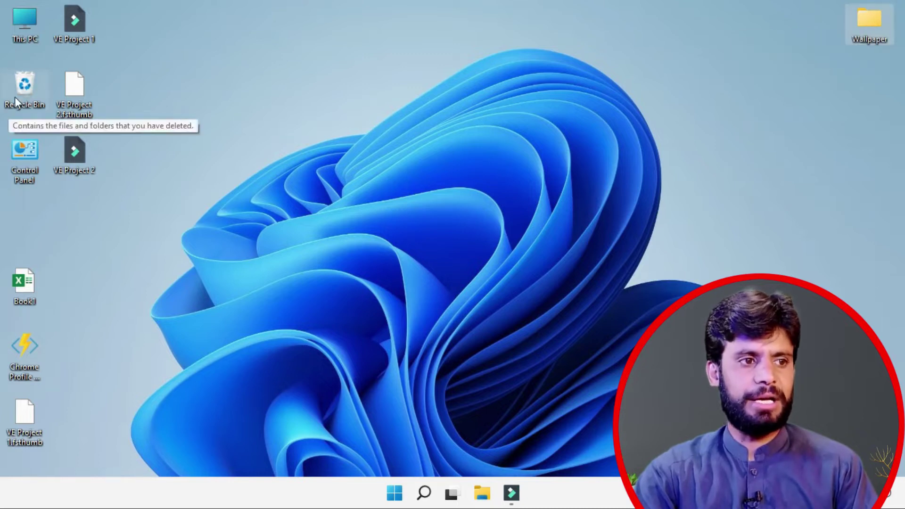
pyautogui.moveTo(21, 86); pyautogui.dragTo(801, 425)
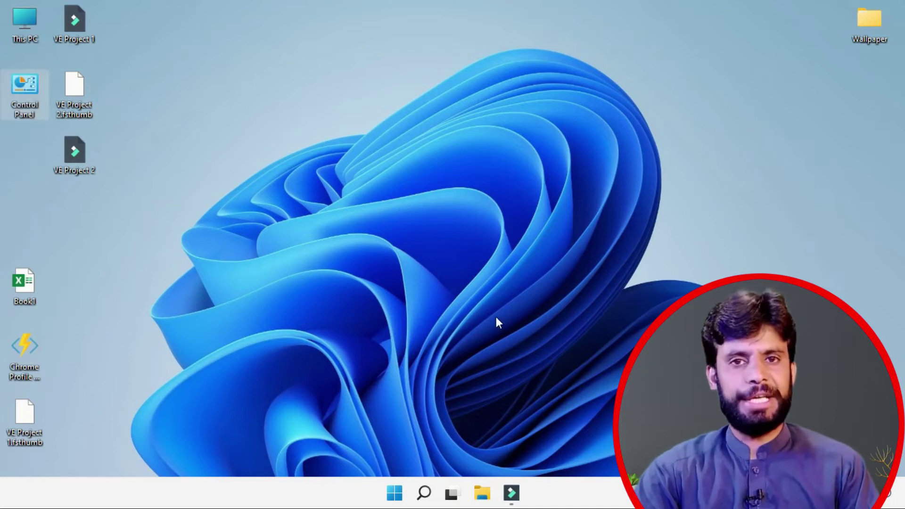
# Step: Turn on automatic arrangement of the desktop icons
pyautogui.rightClick(222, 82)
pyautogui.moveTo(256, 101)
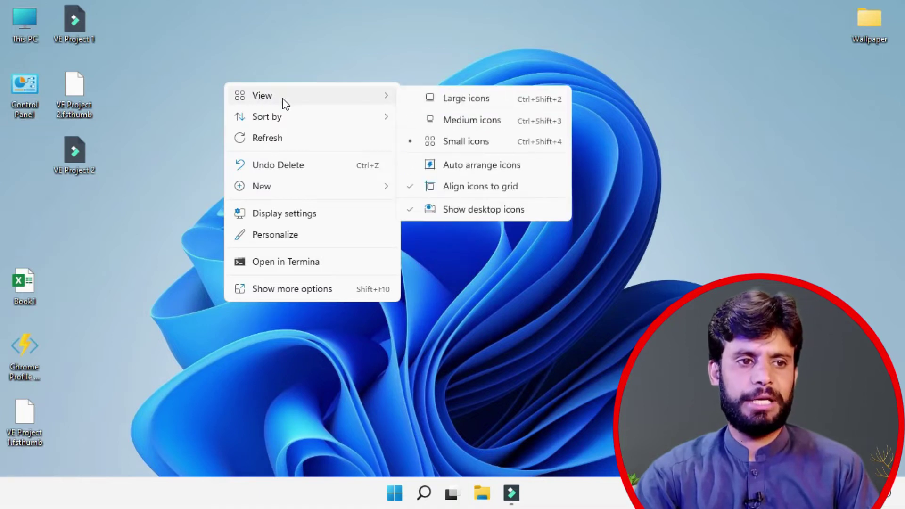
pyautogui.click(482, 167)
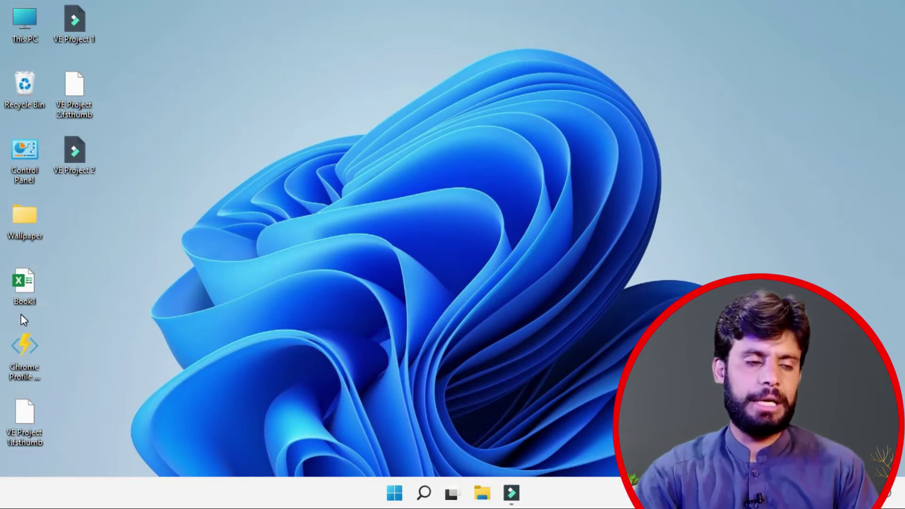
# Step: Try to move the Wallpaper, VE Project 2 and Book1 icons out of the auto-arranged columns into empty desktop space
pyautogui.moveTo(37, 221); pyautogui.dragTo(142, 194)
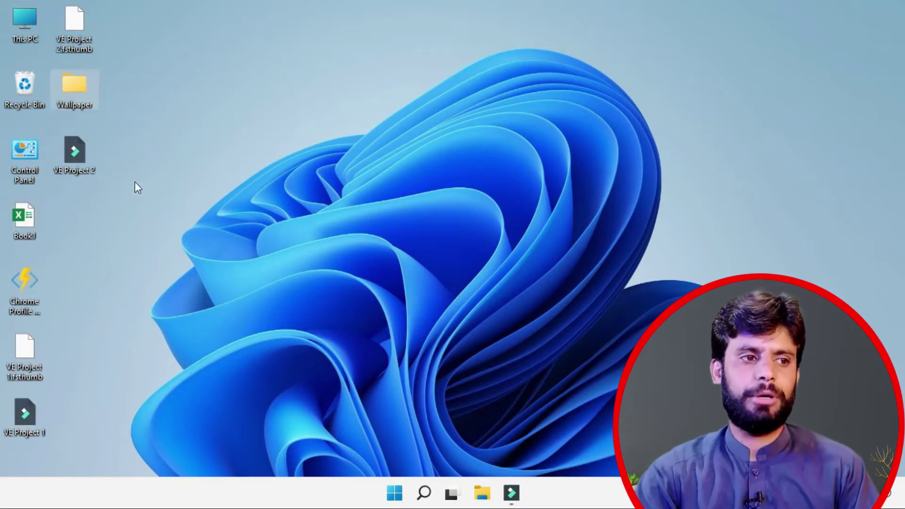
pyautogui.moveTo(79, 162); pyautogui.dragTo(855, 219)
pyautogui.moveTo(23, 227); pyautogui.dragTo(235, 138)
pyautogui.moveTo(50, 93); pyautogui.dragTo(246, 104)
pyautogui.click(143, 98)
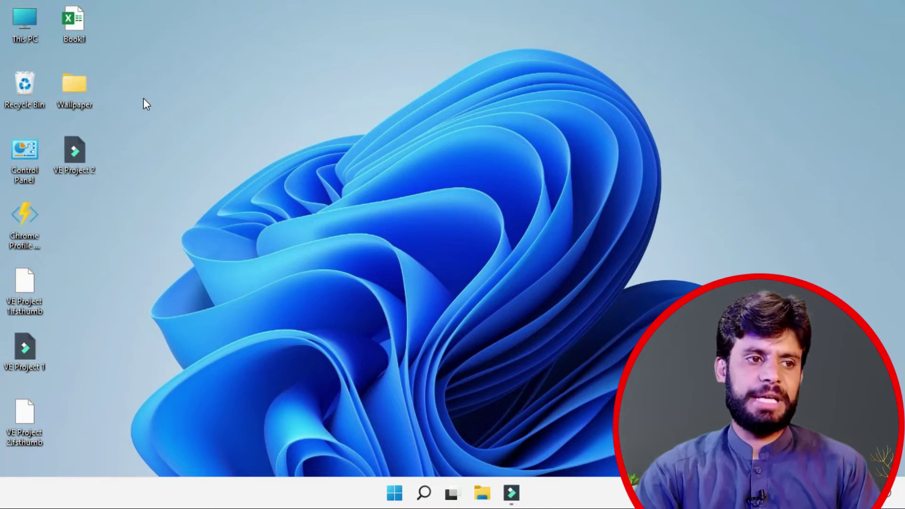
# Step: Turn off automatic icon arrangement and try nudging the VE Project 2 and Control Panel icons slightly upward
pyautogui.rightClick(144, 99)
pyautogui.moveTo(162, 112)
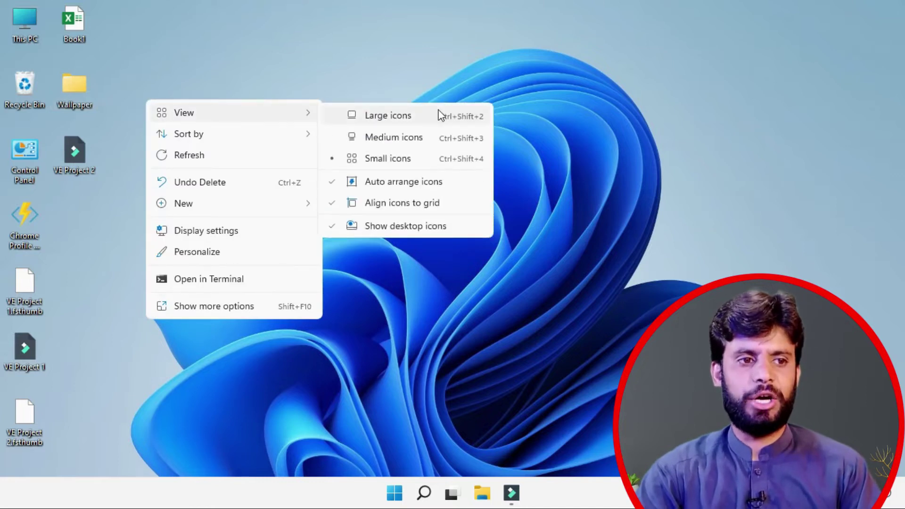
pyautogui.click(332, 185)
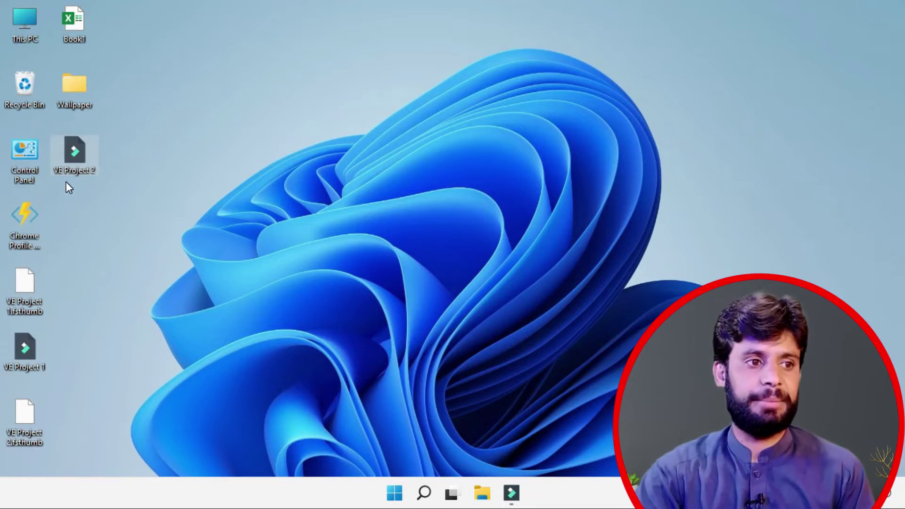
pyautogui.moveTo(74, 145); pyautogui.dragTo(74, 124)
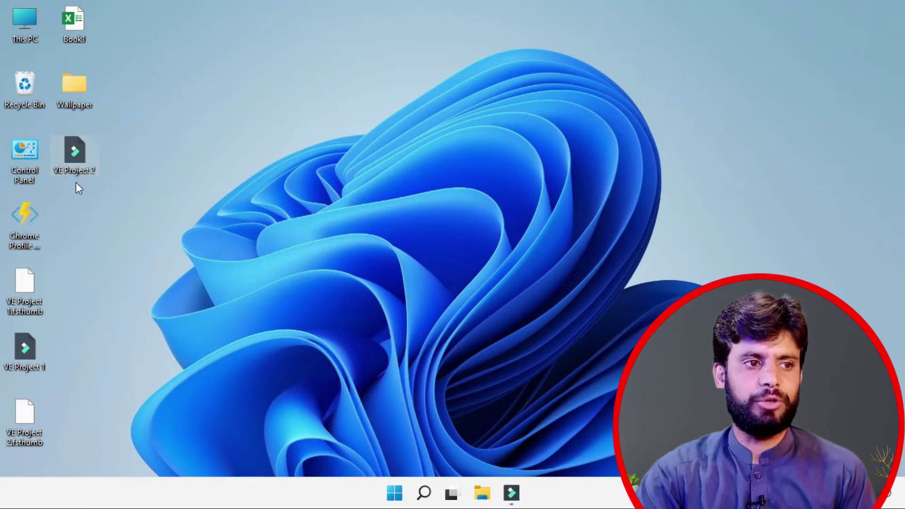
pyautogui.moveTo(16, 163); pyautogui.dragTo(21, 126)
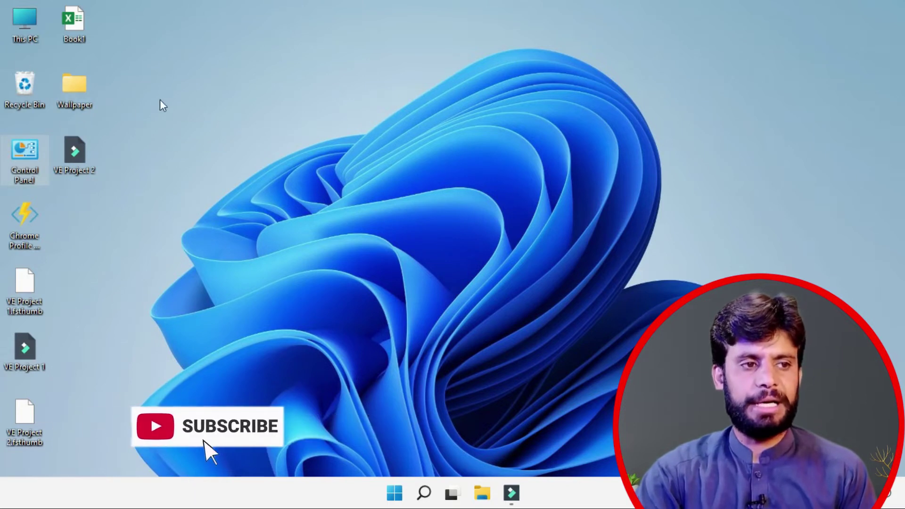
# Step: Turn off aligning the desktop icons to the grid
pyautogui.rightClick(166, 79)
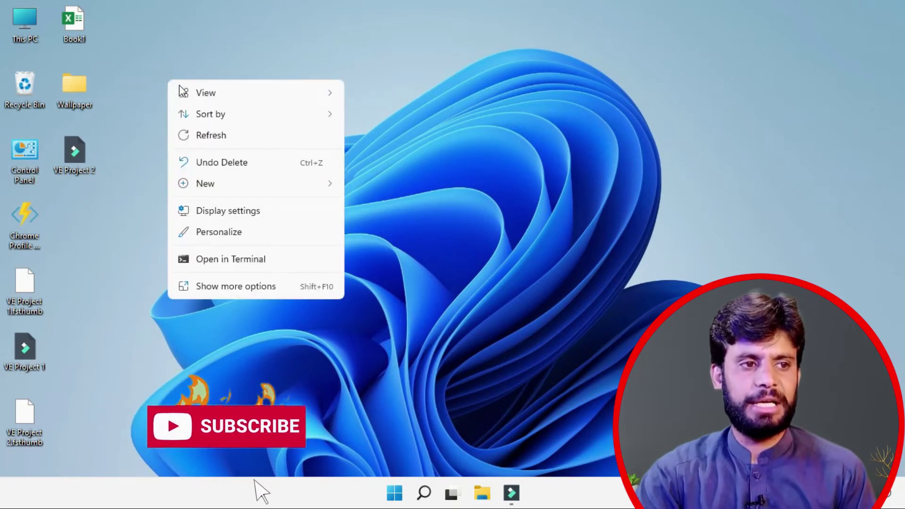
pyautogui.moveTo(197, 95)
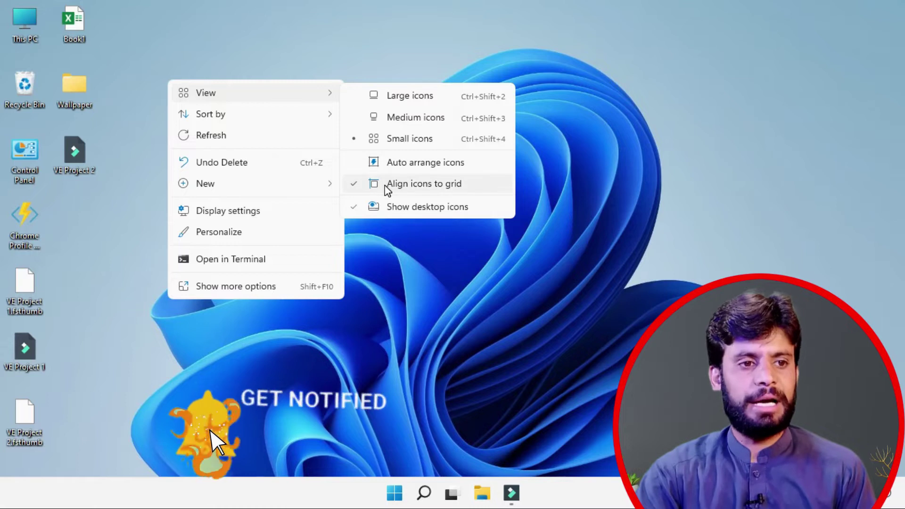
pyautogui.click(356, 186)
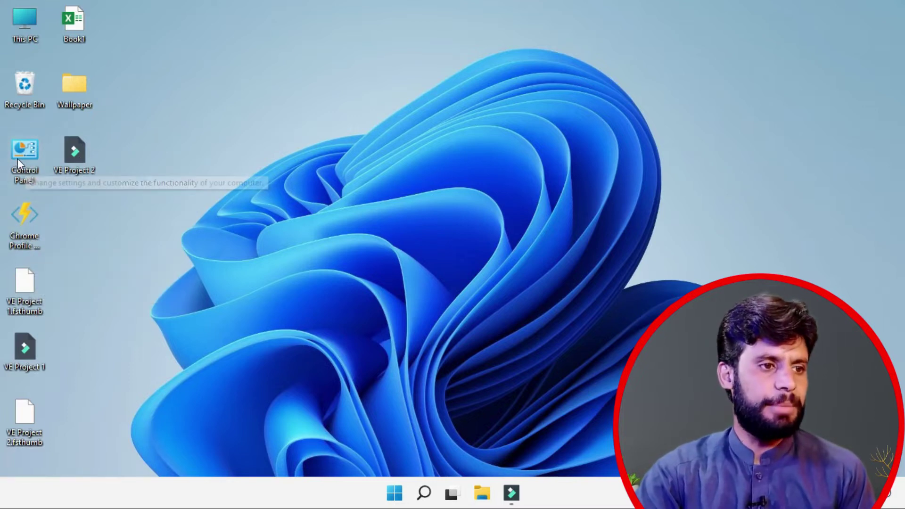
# Step: Move the Control Panel and VE Project 2 icons slightly upward, and place the VE Project 1.fsthumb icon over Book1
pyautogui.moveTo(21, 161); pyautogui.dragTo(21, 128)
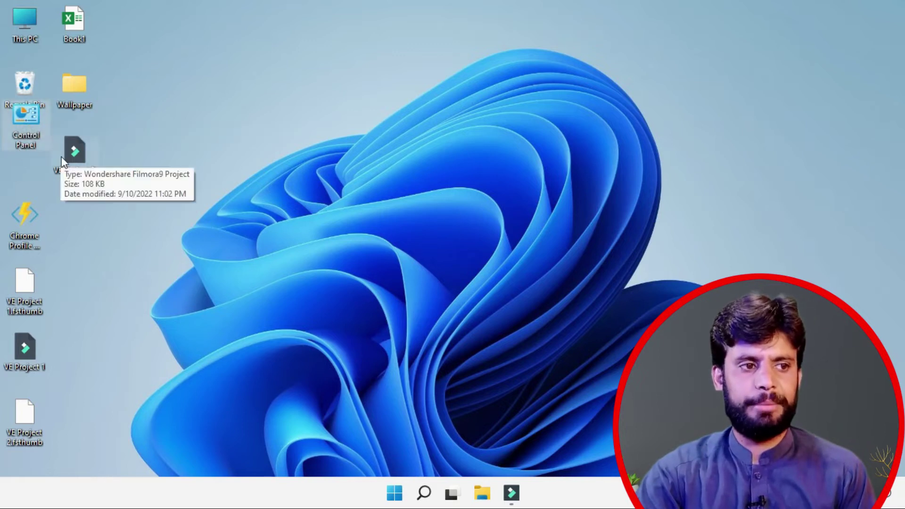
pyautogui.moveTo(81, 161); pyautogui.dragTo(79, 118)
pyautogui.moveTo(21, 285); pyautogui.dragTo(72, 41)
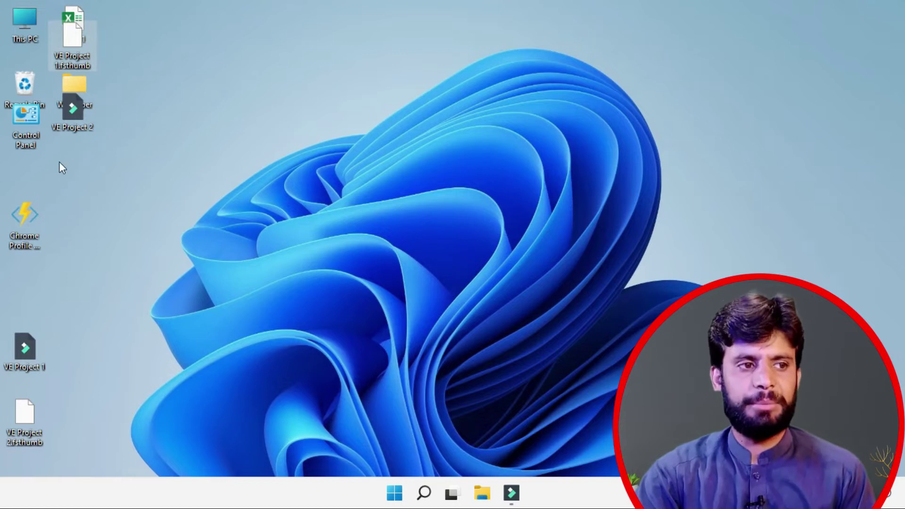
# Step: Turn on aligning the desktop icons to the grid
pyautogui.rightClick(165, 56)
pyautogui.moveTo(196, 72)
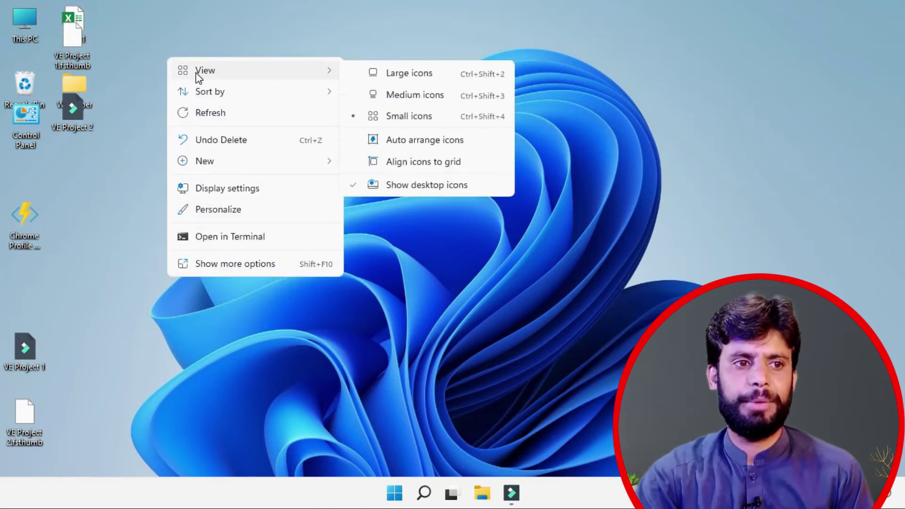
pyautogui.click(365, 162)
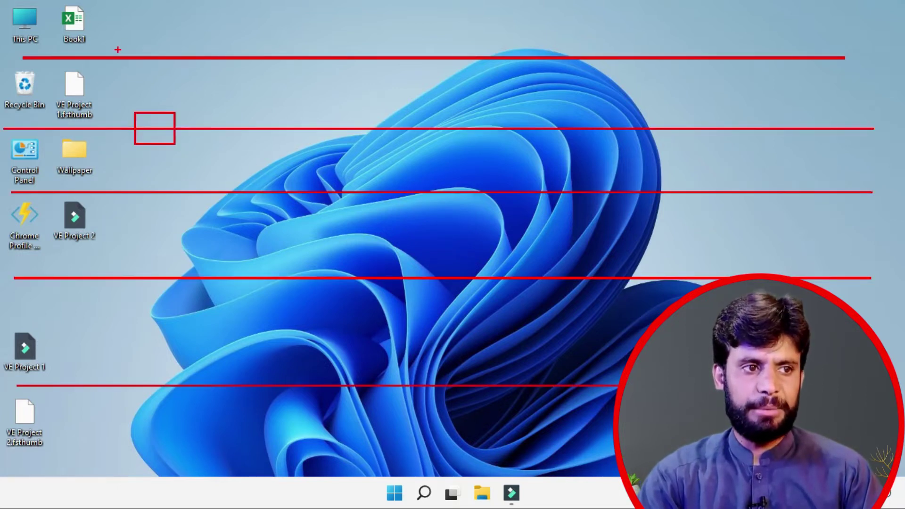
# Step: Draw red rectangles marking example icon positions across the upper part of the desktop, and clear the annotations
pyautogui.moveTo(123, 37); pyautogui.dragTo(175, 71)
pyautogui.moveTo(272, 40); pyautogui.dragTo(313, 76)
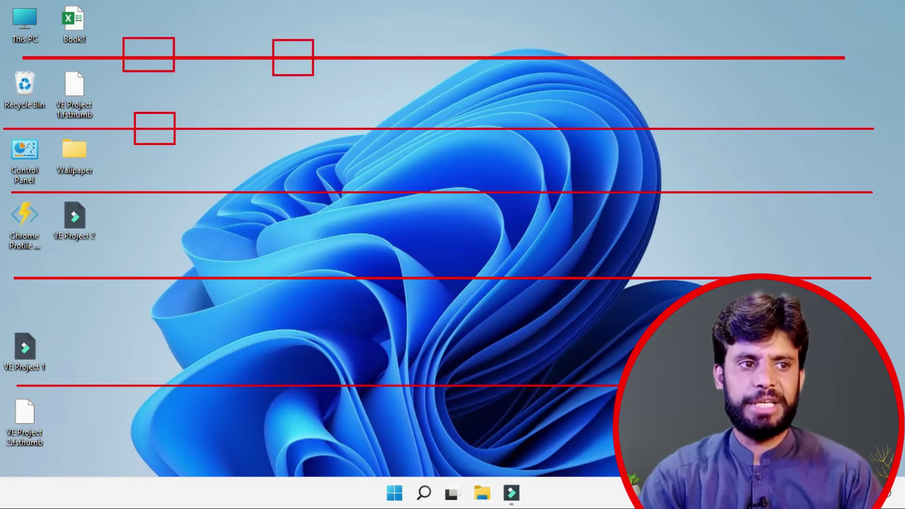
pyautogui.moveTo(443, 41); pyautogui.dragTo(535, 75)
pyautogui.moveTo(817, 7)
pyautogui.mouseDown()
pyautogui.moveTo(873, 38)
pyautogui.moveTo(865, 41)
pyautogui.mouseUp()
pyautogui.moveTo(705, 8); pyautogui.dragTo(760, 42)
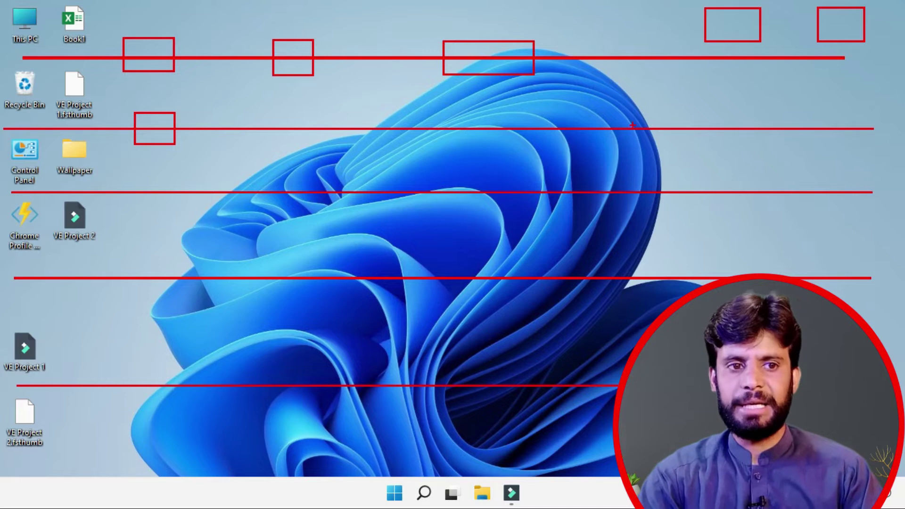
pyautogui.press('Escape')
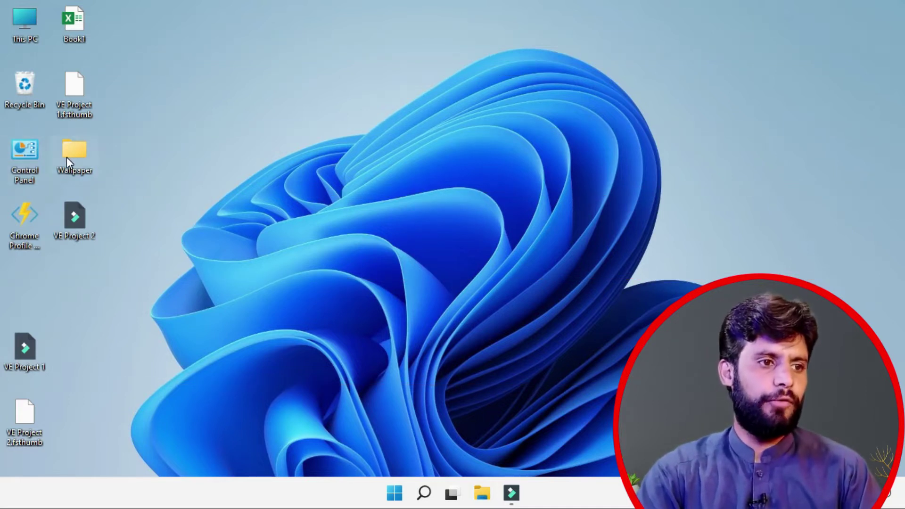
# Step: Move the Wallpaper folder into empty space beyond the second icon column and the Chrome Profile Generator icon to the desktop's upper-right corner
pyautogui.moveTo(140, 134); pyautogui.dragTo(159, 100)
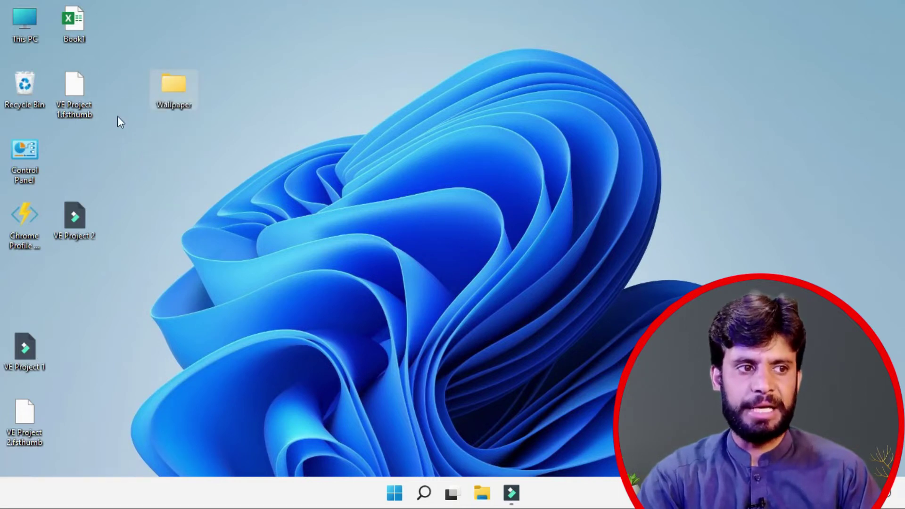
pyautogui.moveTo(15, 223); pyautogui.dragTo(848, 104)
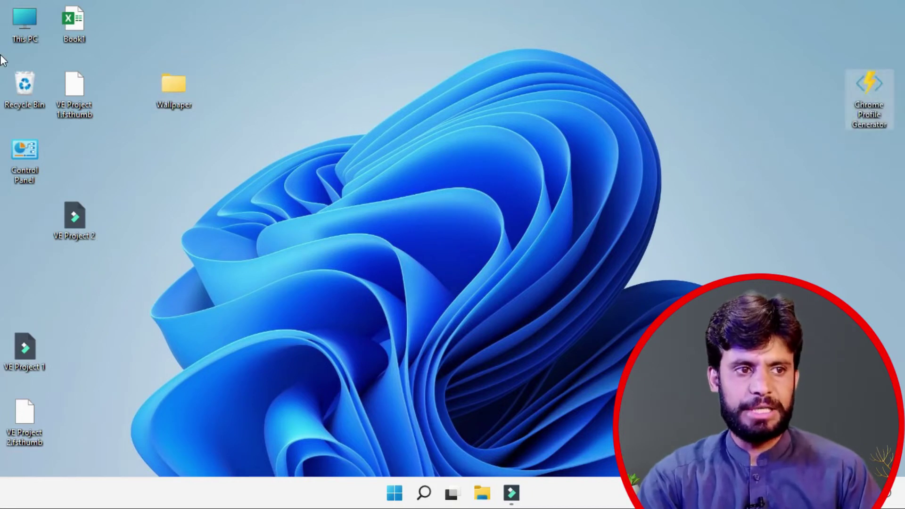
pyautogui.moveTo(872, 76); pyautogui.dragTo(870, 24)
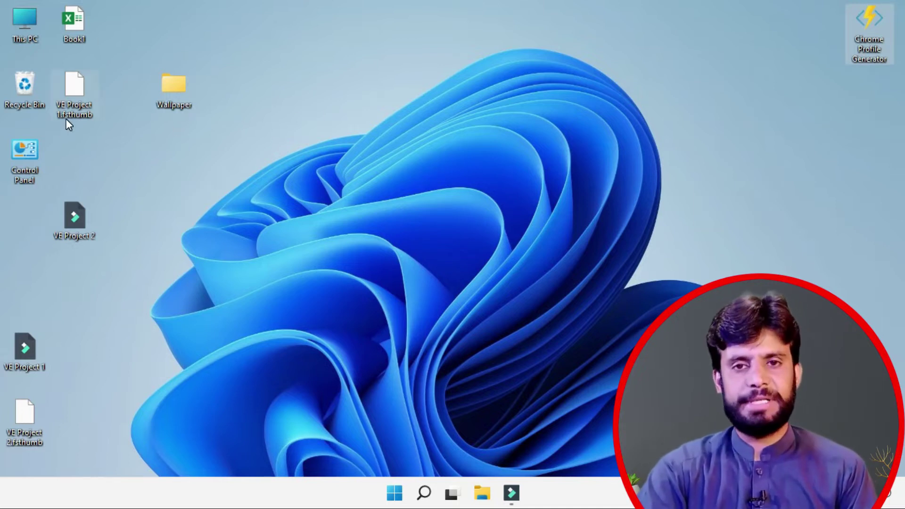
# Step: Hide all the desktop icons and make them visible again
pyautogui.moveTo(84, 127)
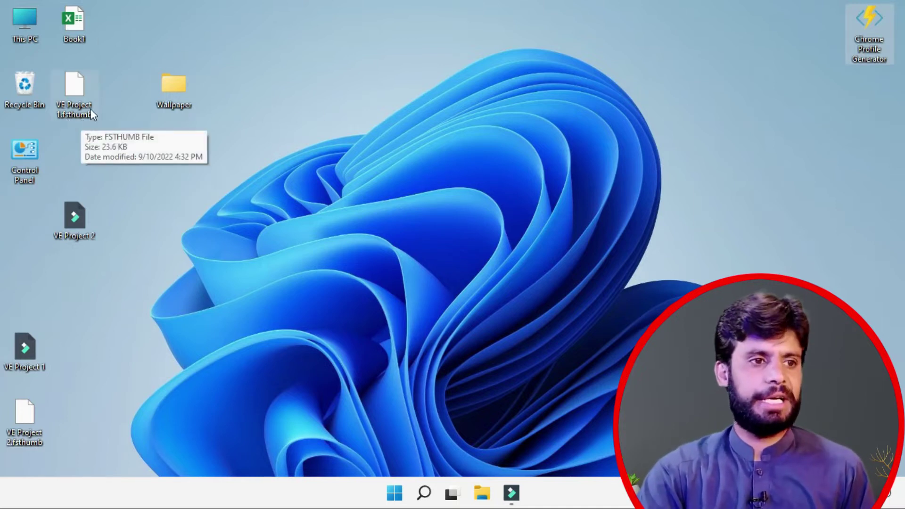
pyautogui.rightClick(238, 51)
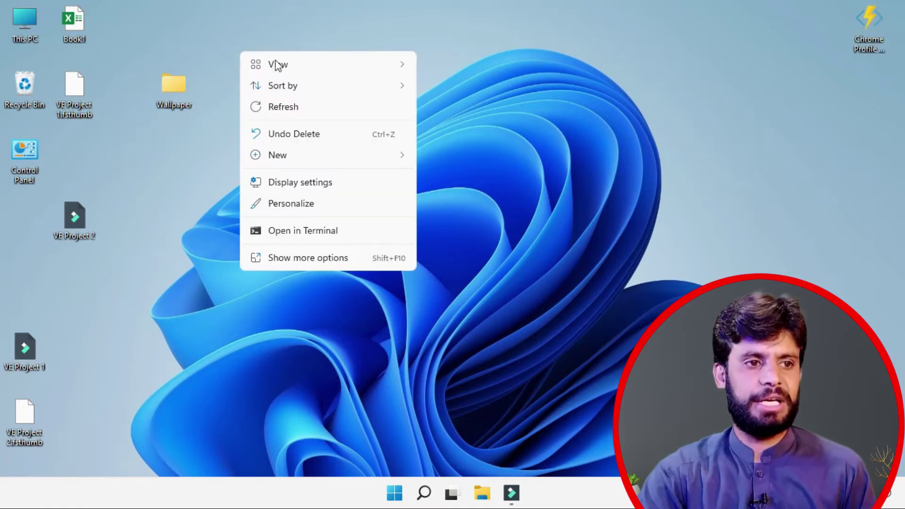
pyautogui.moveTo(278, 65)
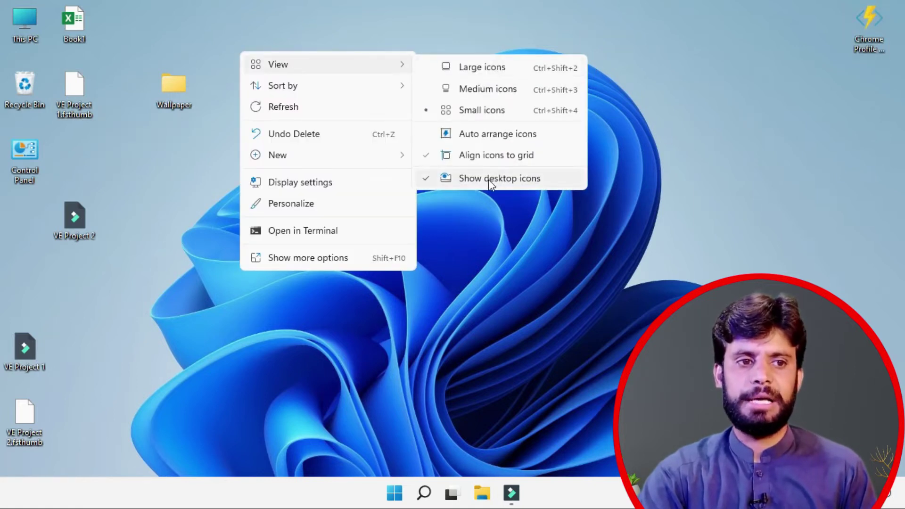
pyautogui.click(514, 183)
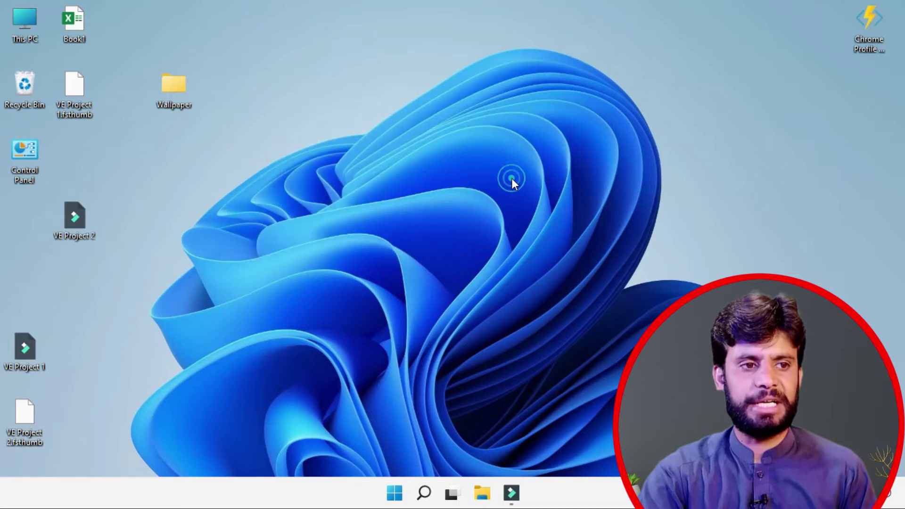
pyautogui.rightClick(209, 75)
pyautogui.moveTo(279, 92)
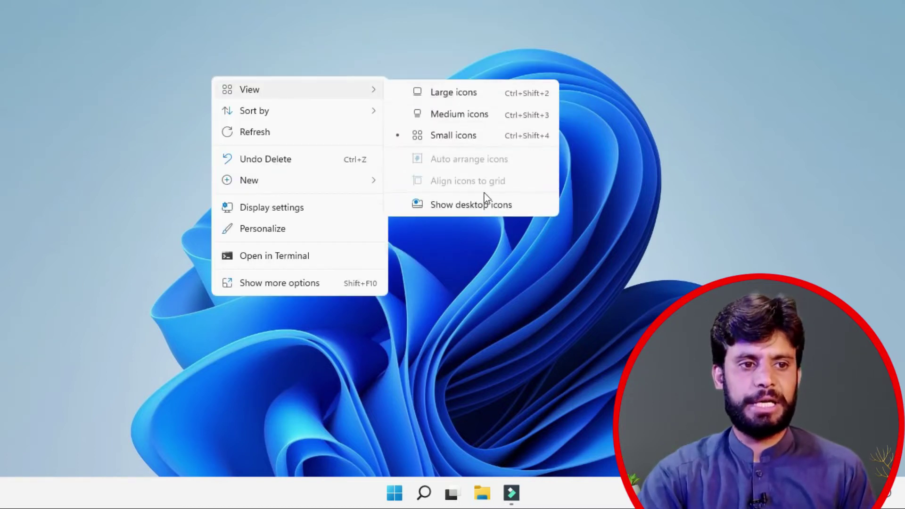
pyautogui.click(468, 206)
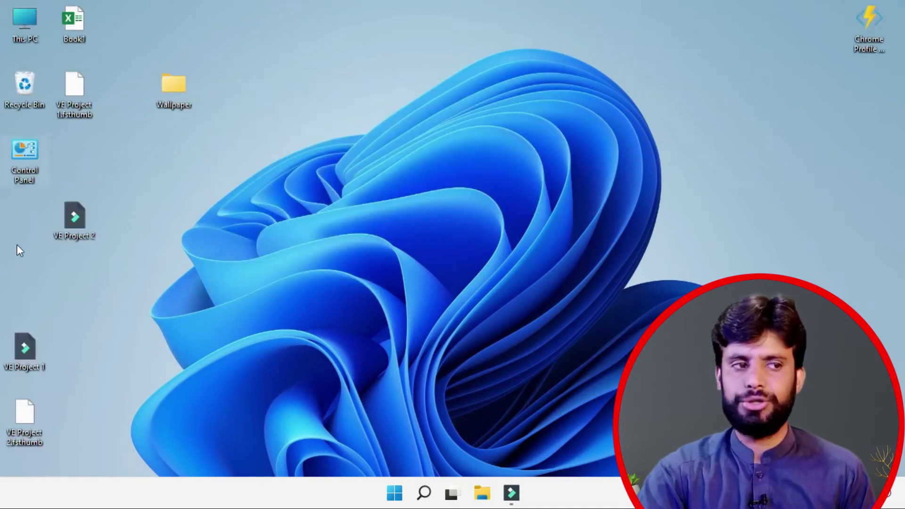
# Step: Create a new folder on the desktop and keep its default name
pyautogui.rightClick(144, 186)
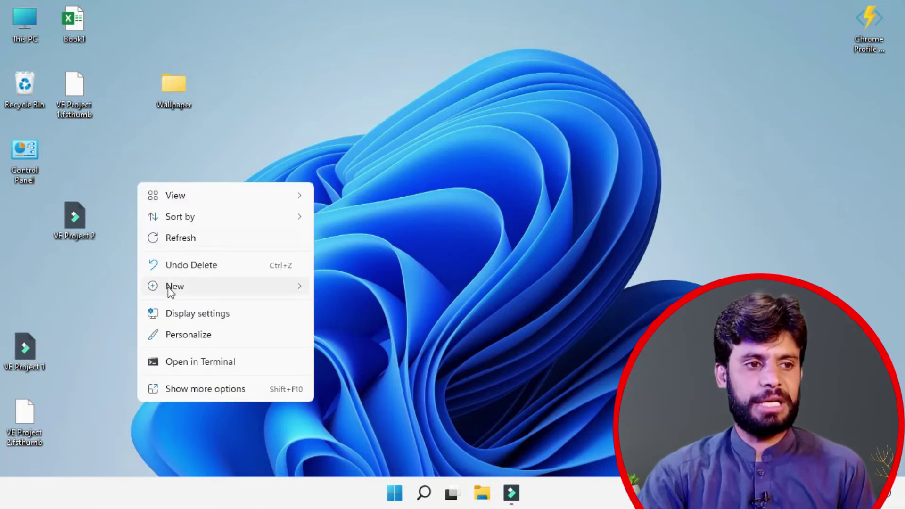
pyautogui.moveTo(196, 288)
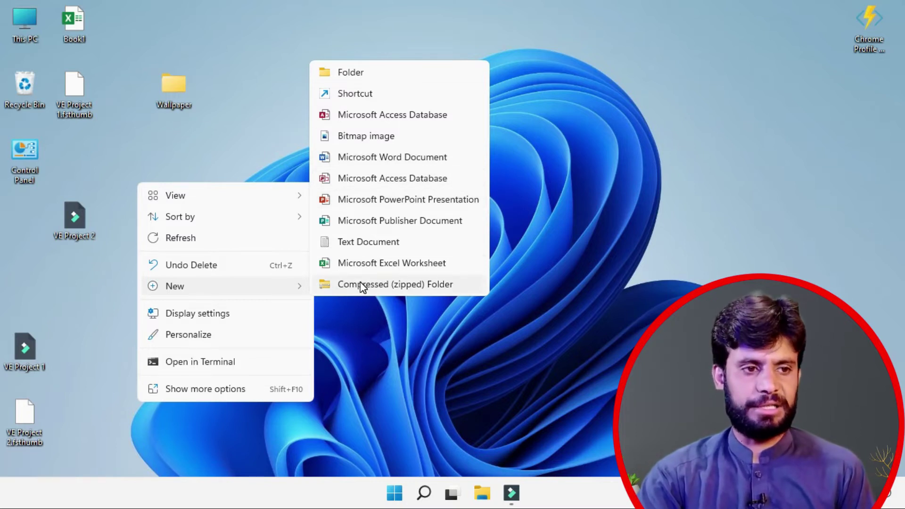
pyautogui.click(349, 73)
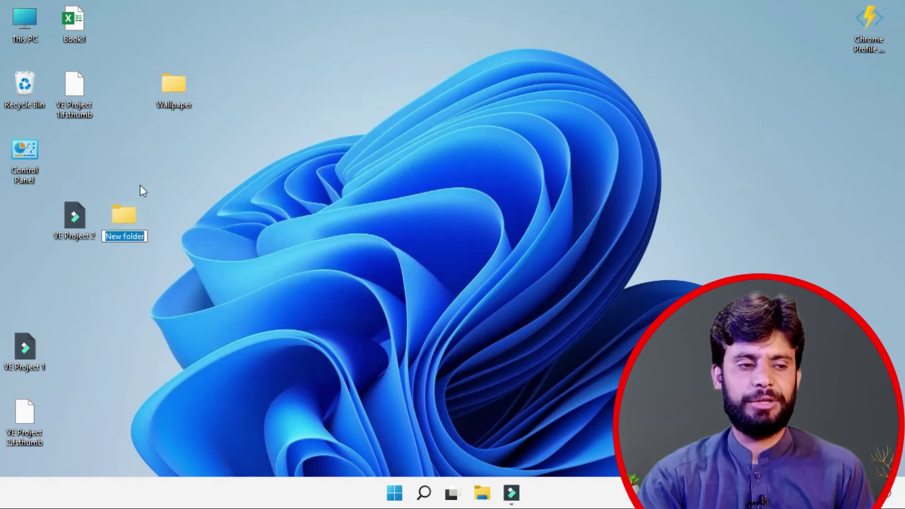
pyautogui.click(189, 136)
# Step: Open the Windows display settings from the desktop
pyautogui.rightClick(189, 137)
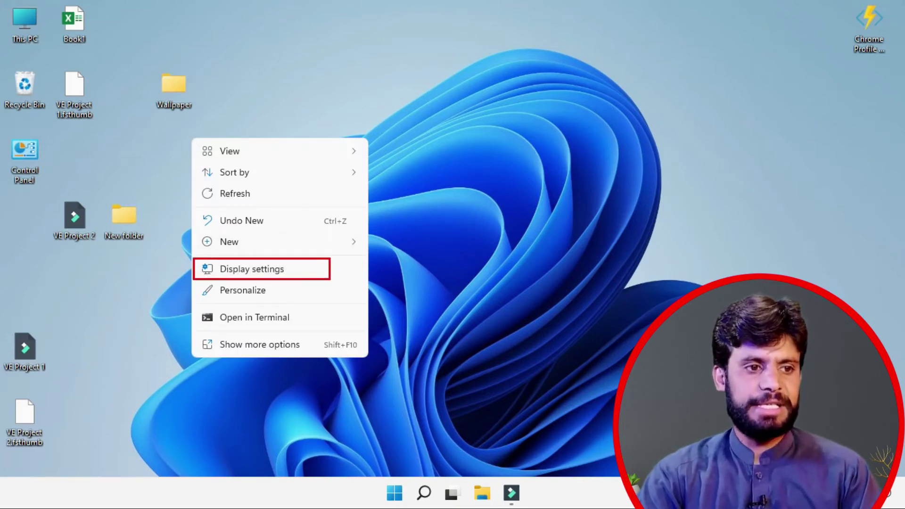
pyautogui.click(187, 166)
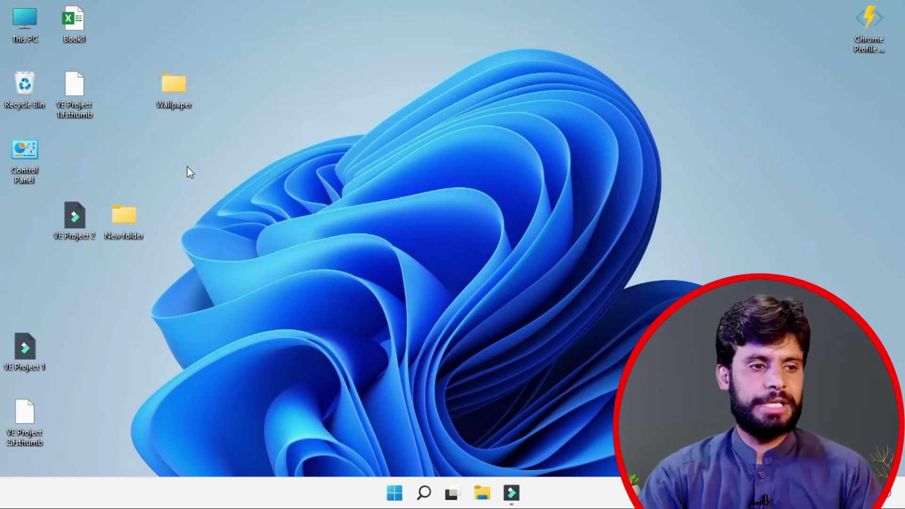
pyautogui.rightClick(183, 162)
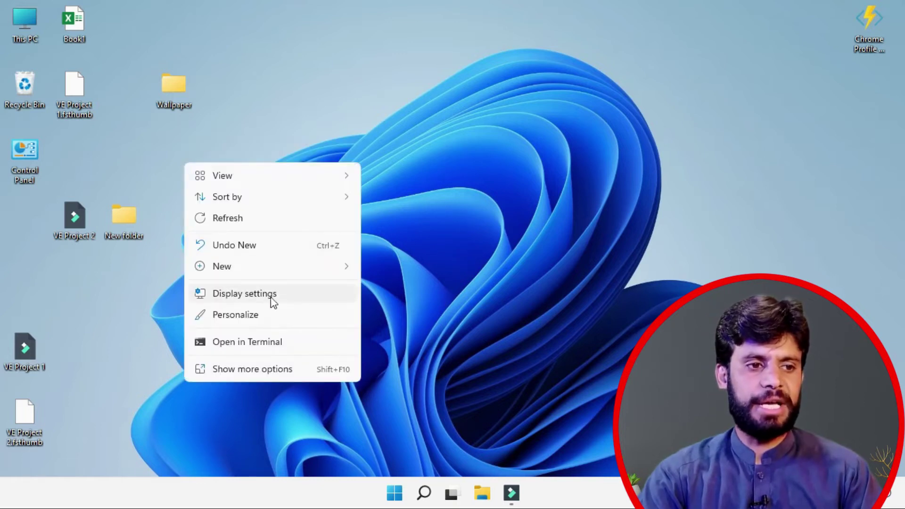
pyautogui.click(248, 295)
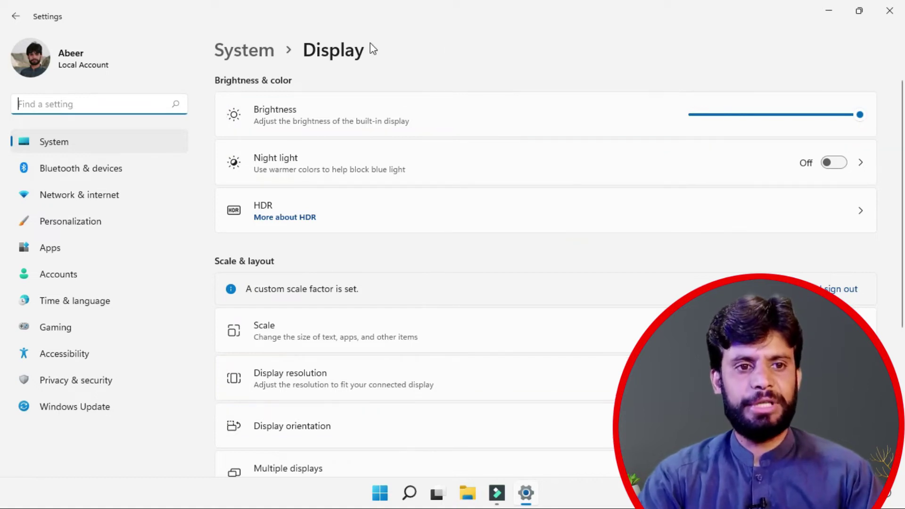
# Step: Try out the brightness slider at its maximum, and switch Night light on and back off
pyautogui.moveTo(859, 119)
pyautogui.mouseDown()
pyautogui.moveTo(768, 128)
pyautogui.moveTo(870, 133)
pyautogui.mouseUp()
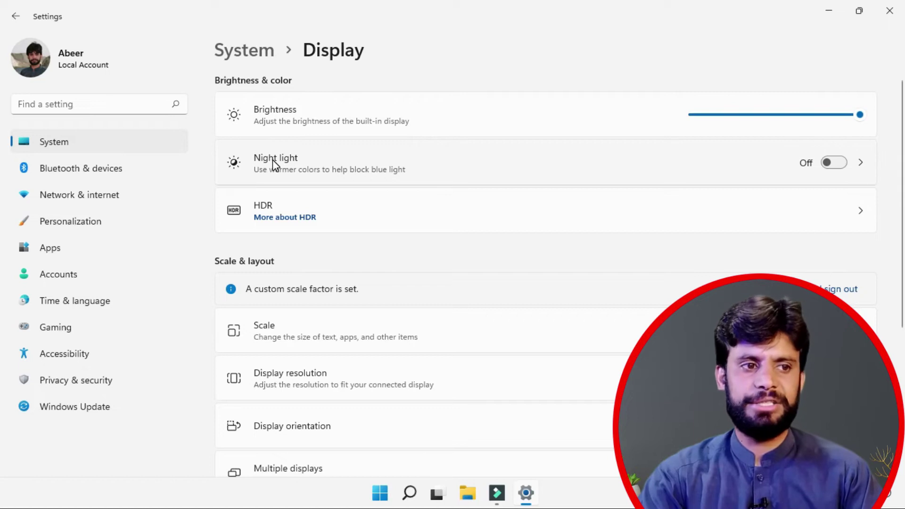
pyautogui.click(837, 165)
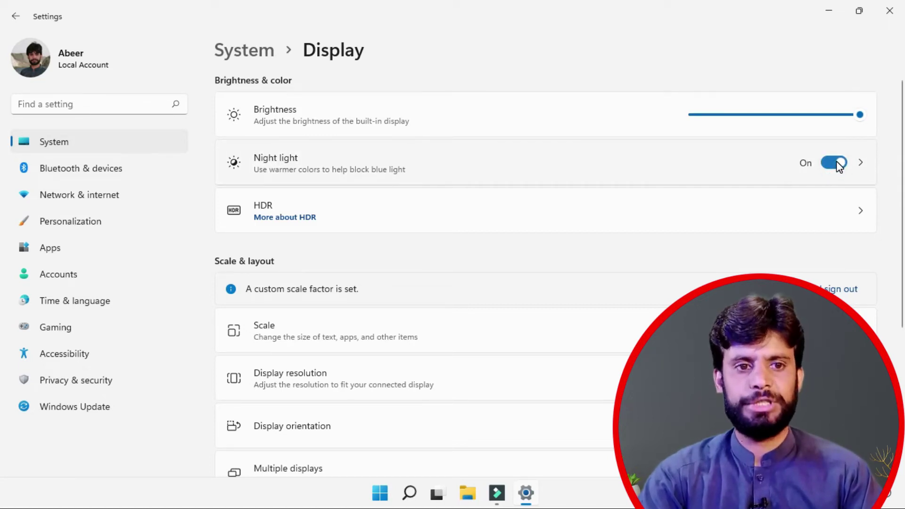
pyautogui.click(837, 165)
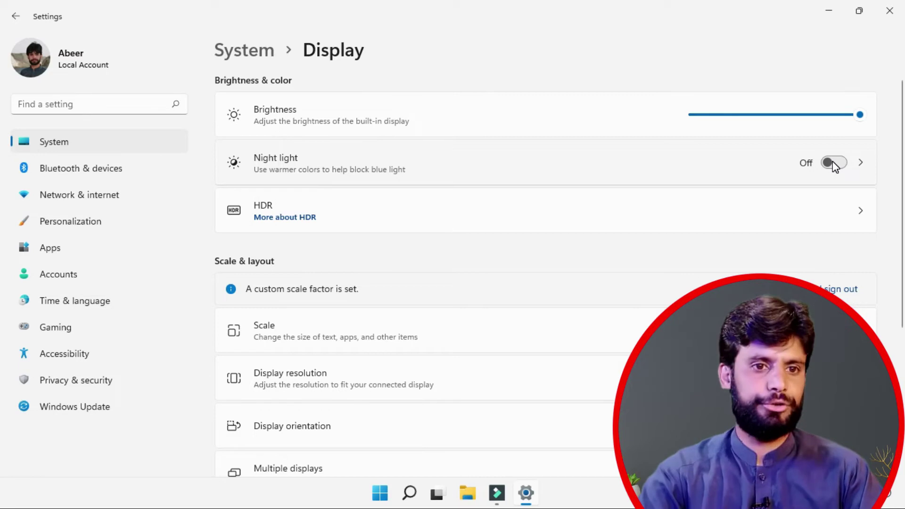
# Step: Try out changed display settings, including the Landscape (flipped) orientation, and restore the original display each time
pyautogui.scroll(-1, 313, 340)
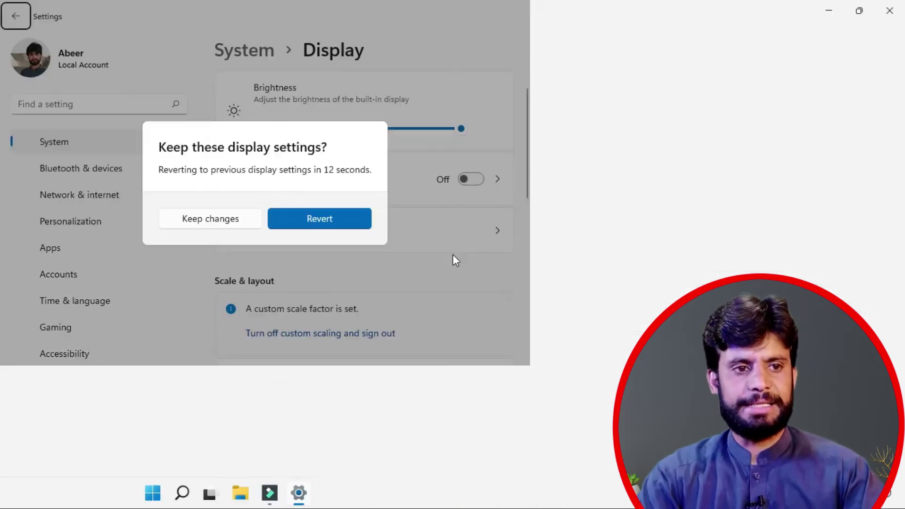
pyautogui.press('Escape')
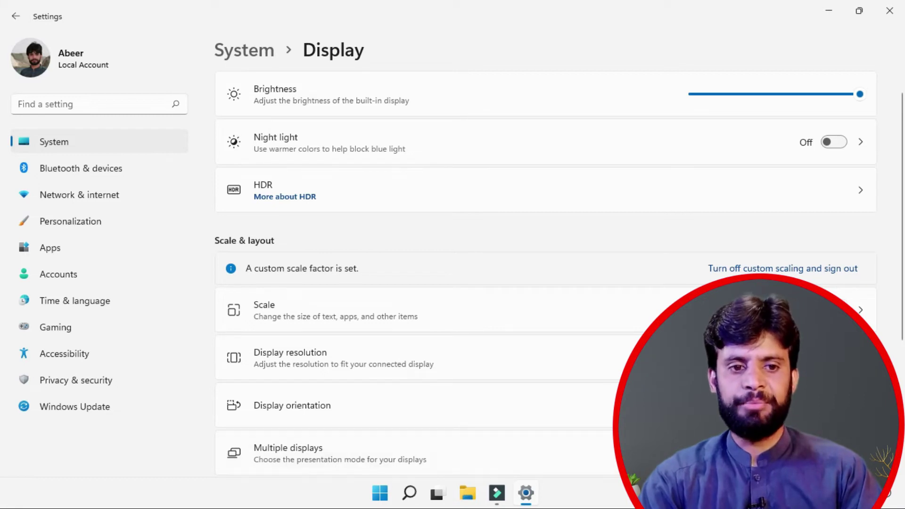
pyautogui.hotkey('ctrl', 'alt', 'Down')
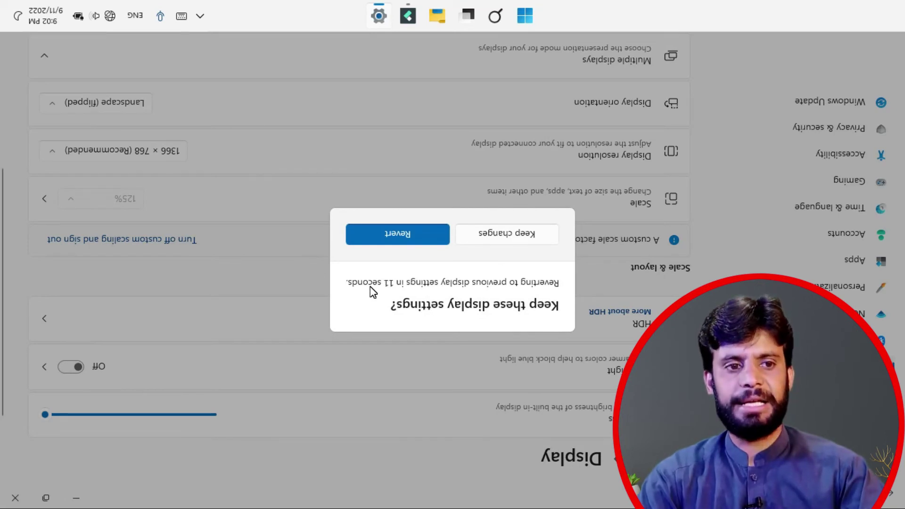
pyautogui.hotkey('ctrl', 'alt', 'Up')
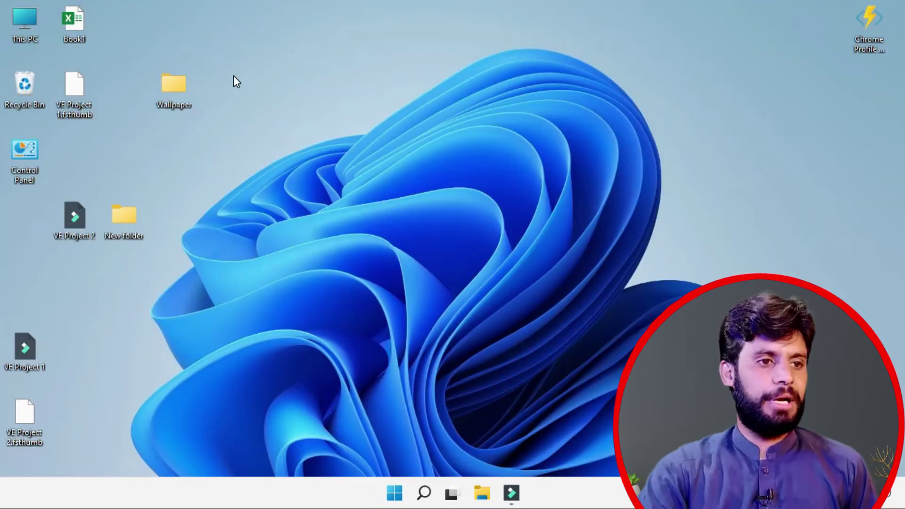
# Step: Open a terminal at the desktop folder and close it
pyautogui.rightClick(234, 76)
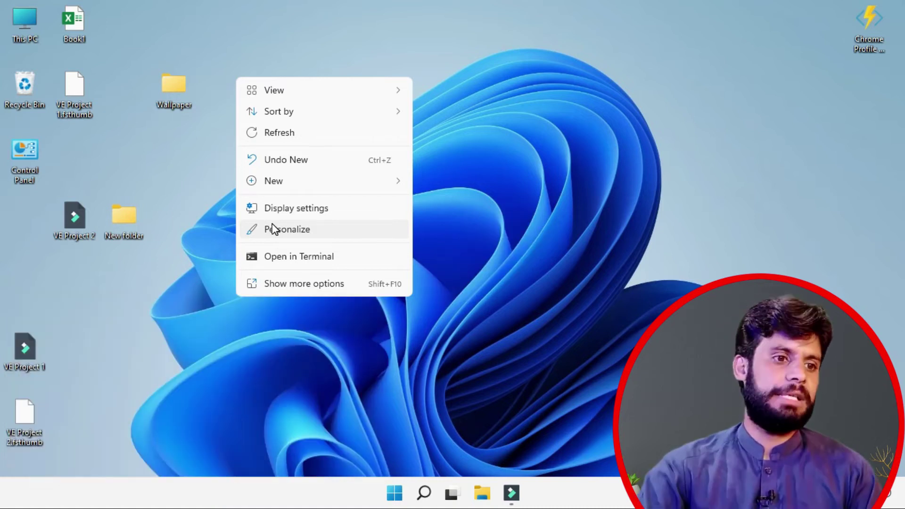
pyautogui.click(277, 259)
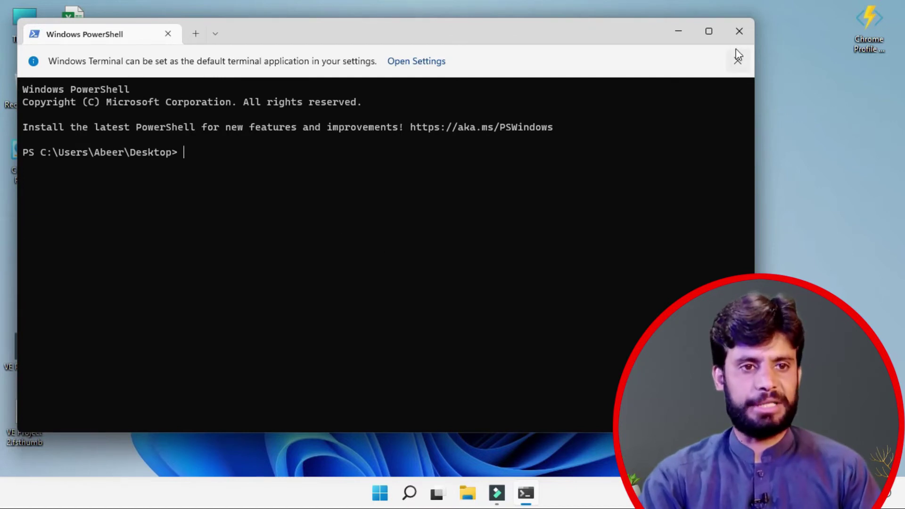
pyautogui.click(739, 31)
# Step: Examine the additional options in the classic desktop context menu and dismiss it
pyautogui.rightClick(250, 128)
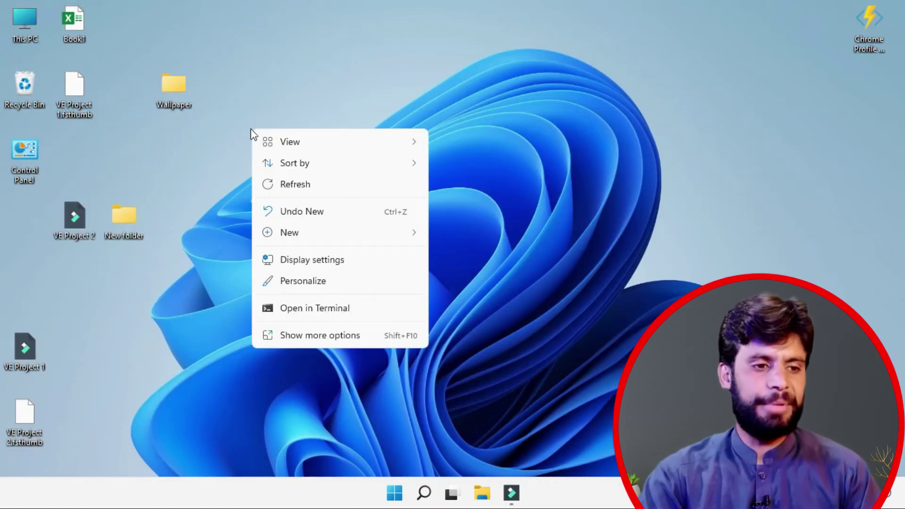
pyautogui.click(300, 335)
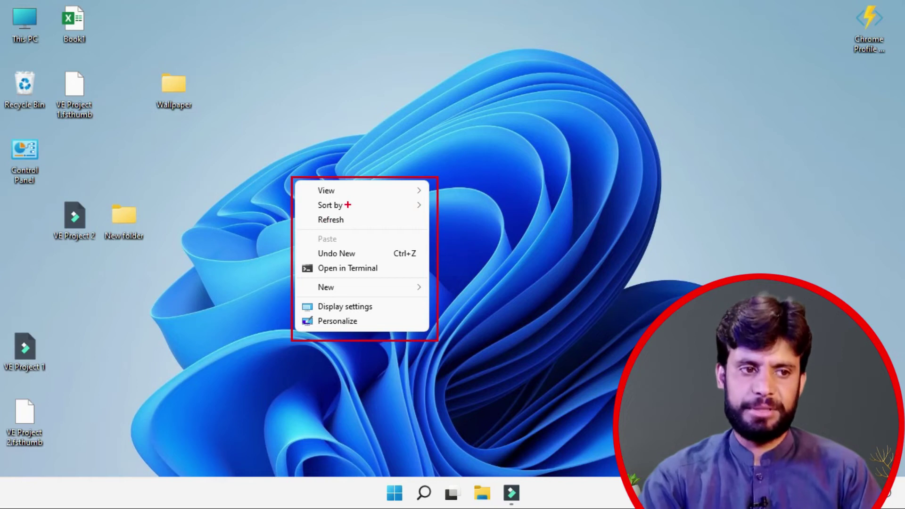
pyautogui.press('Escape')
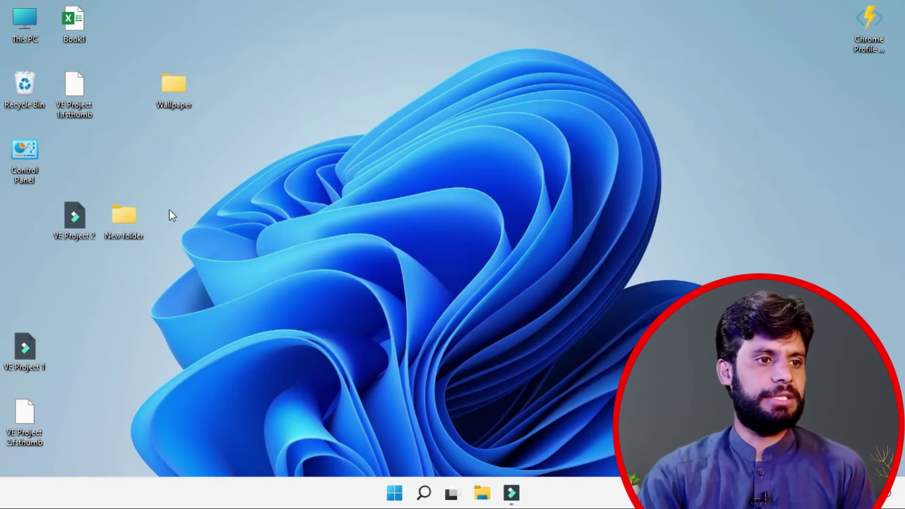
# Step: Examine the context menu of the Book1 file, including its additional classic options, and dismiss it
pyautogui.rightClick(77, 18)
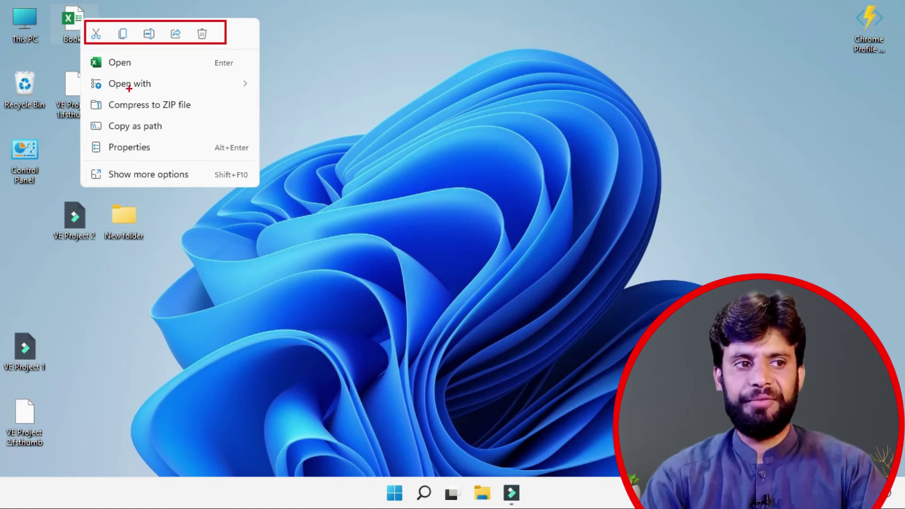
pyautogui.click(70, 21)
pyautogui.rightClick(72, 19)
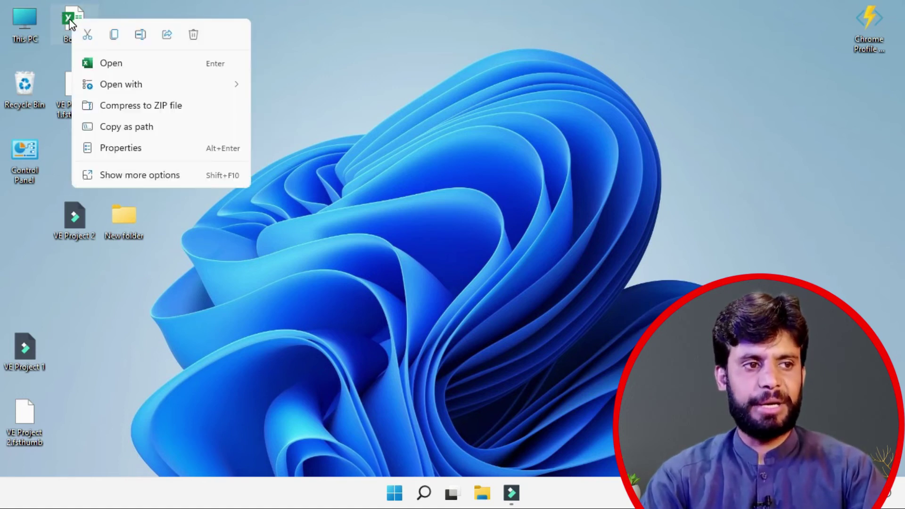
pyautogui.moveTo(126, 85)
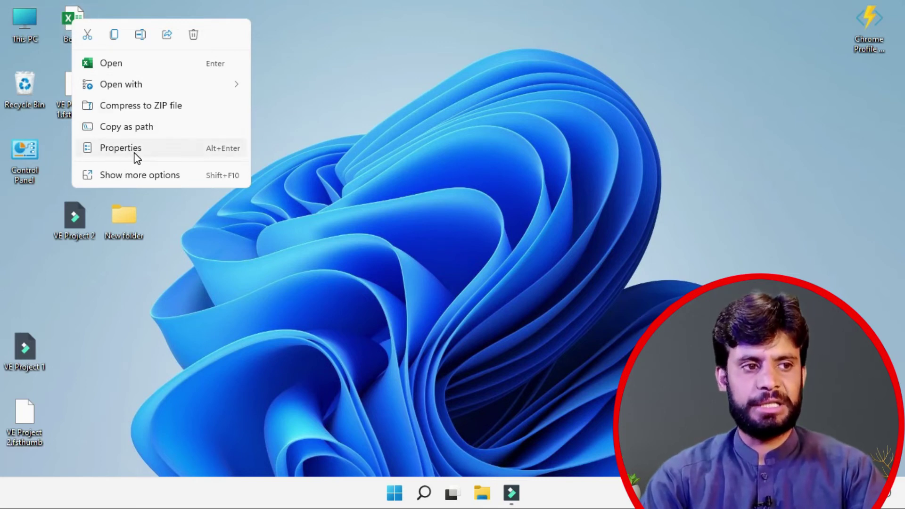
pyautogui.click(111, 175)
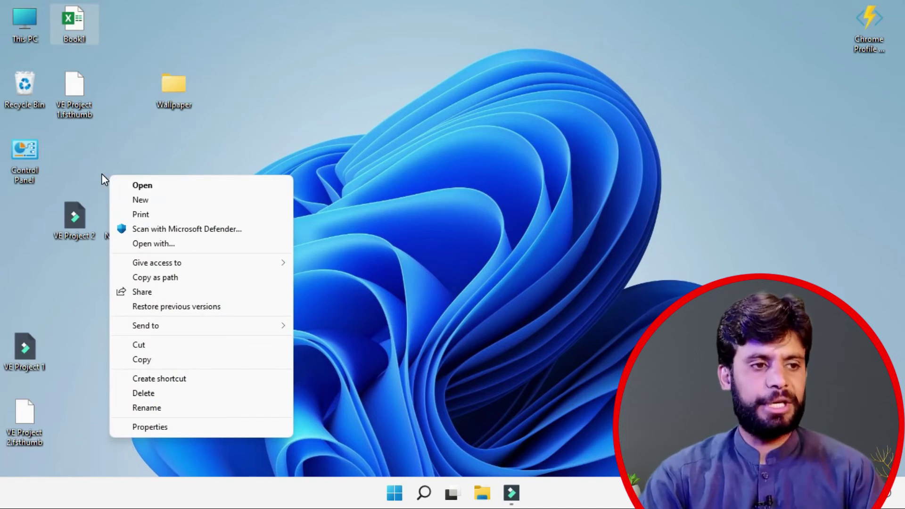
pyautogui.moveTo(100, 169); pyautogui.dragTo(297, 451)
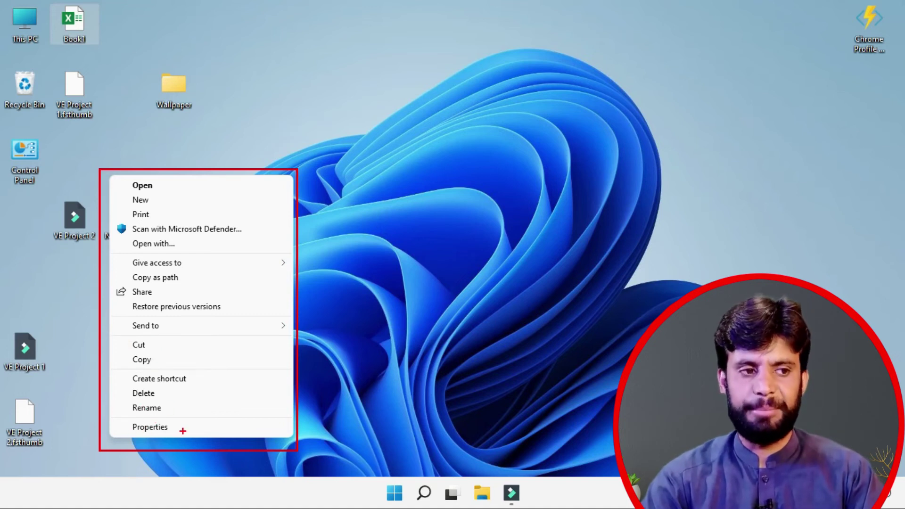
pyautogui.click(100, 169)
# Step: Open the Wallpaper folder and examine the background and rotation options available for image 1 (1)
pyautogui.click(182, 86)
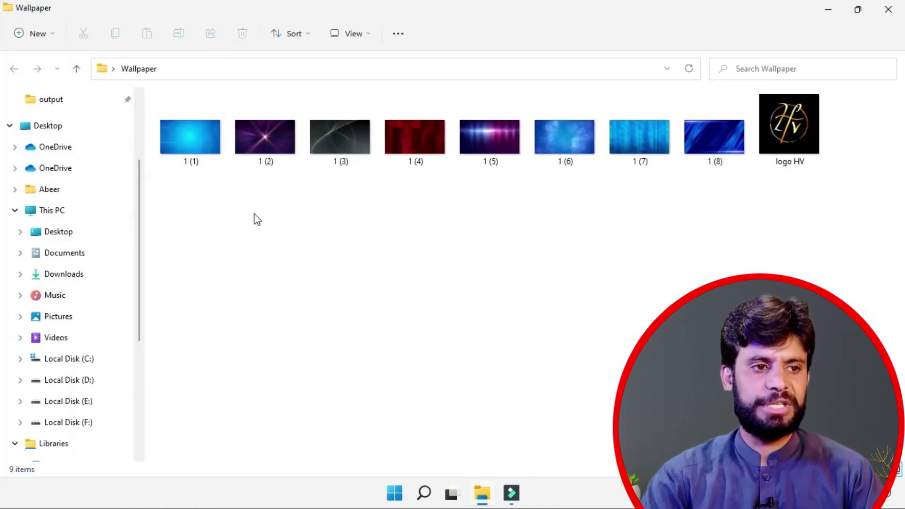
pyautogui.rightClick(190, 145)
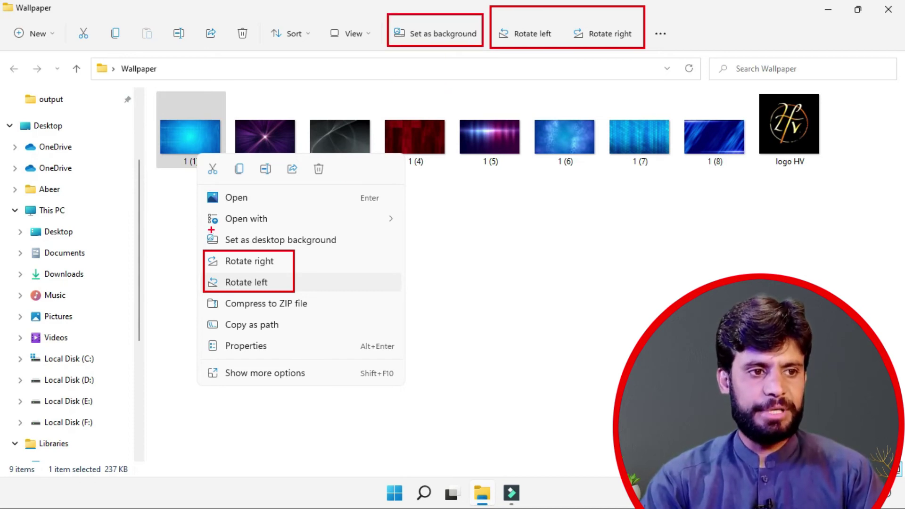
pyautogui.moveTo(202, 231); pyautogui.dragTo(355, 246)
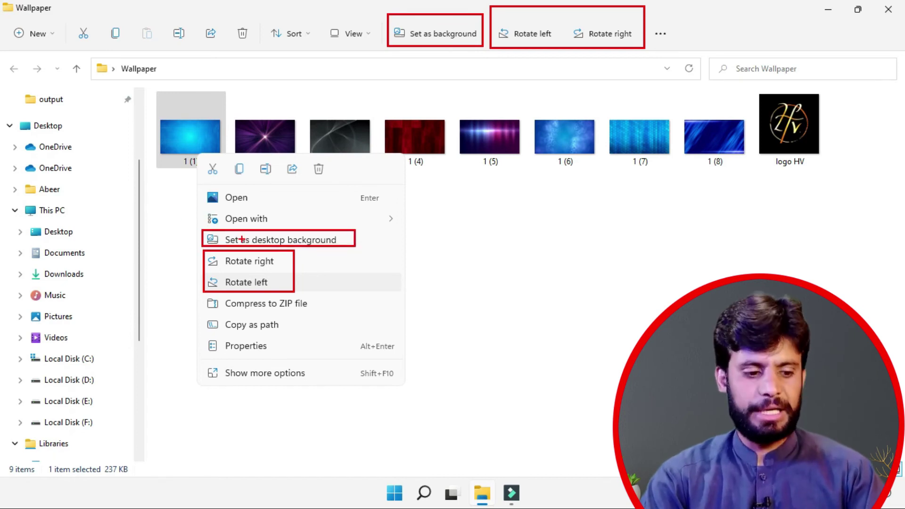
pyautogui.press('Escape')
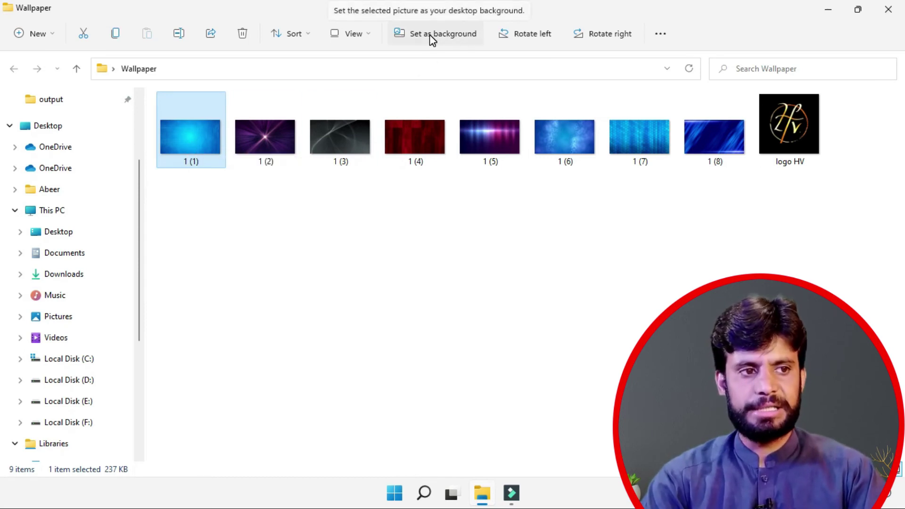
# Step: Set image 1 (1) as the desktop background and minimize the Wallpaper folder window to view the desktop
pyautogui.rightClick(189, 132)
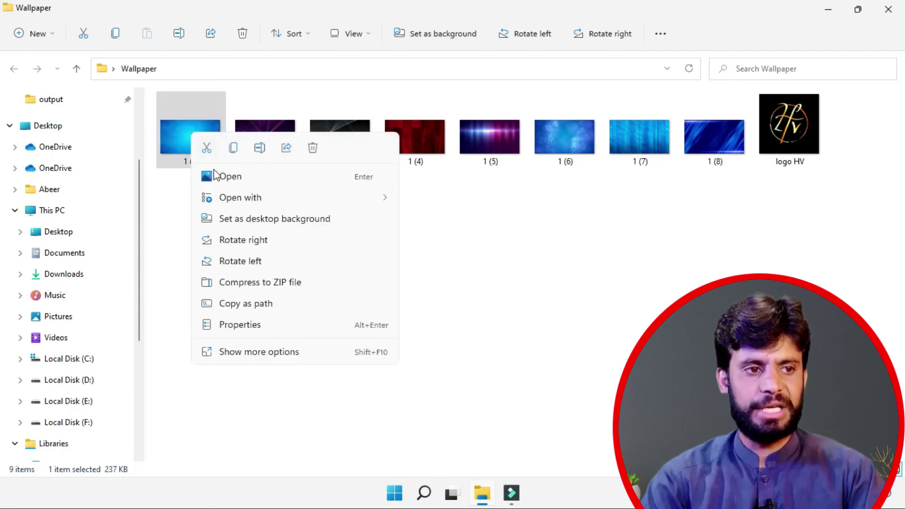
pyautogui.click(238, 219)
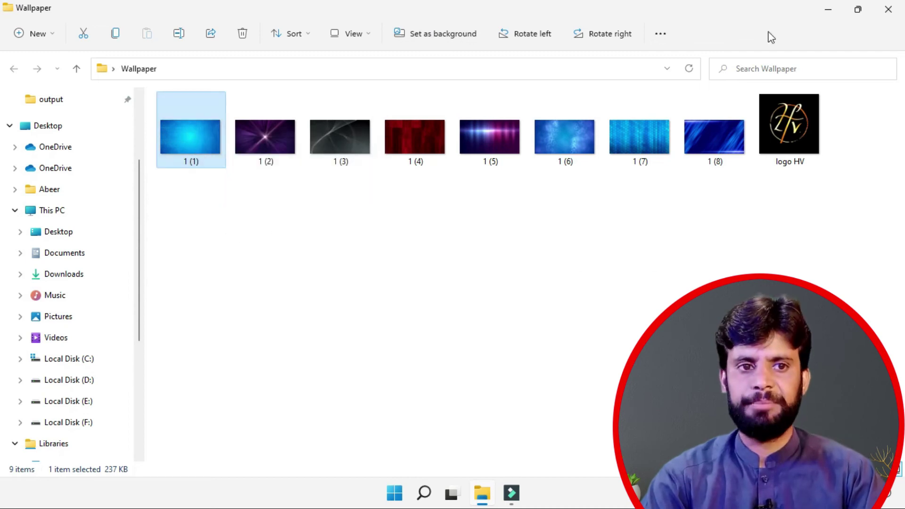
pyautogui.click(829, 9)
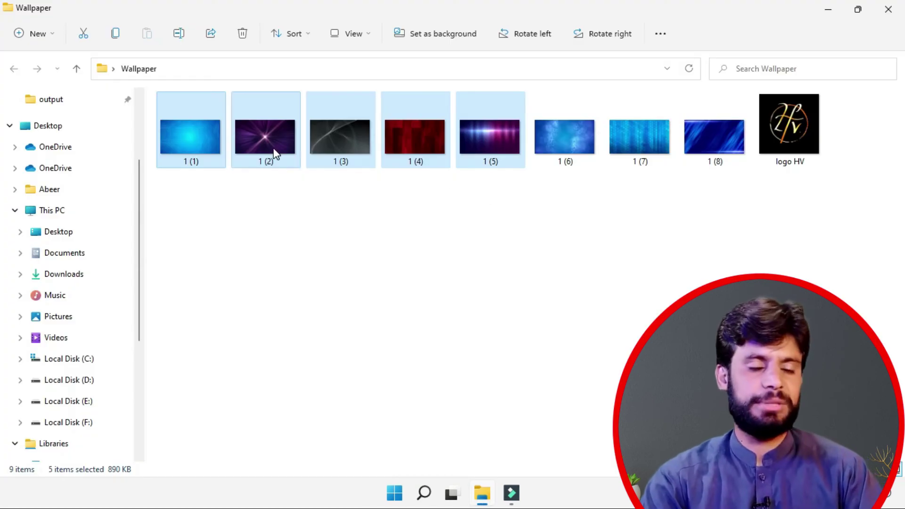
# Step: Show the additional classic options for the selected images 1 (1) to 1 (5), including Create a new video
pyautogui.rightClick(180, 144)
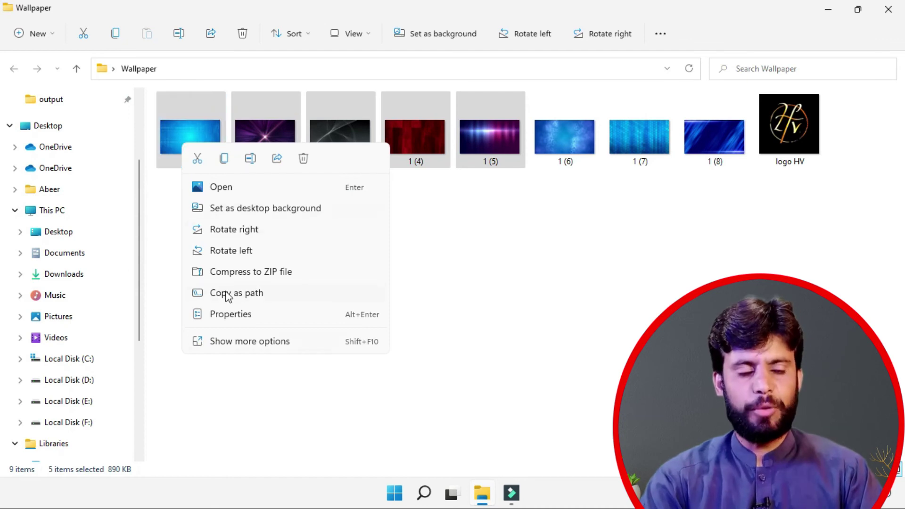
pyautogui.click(227, 345)
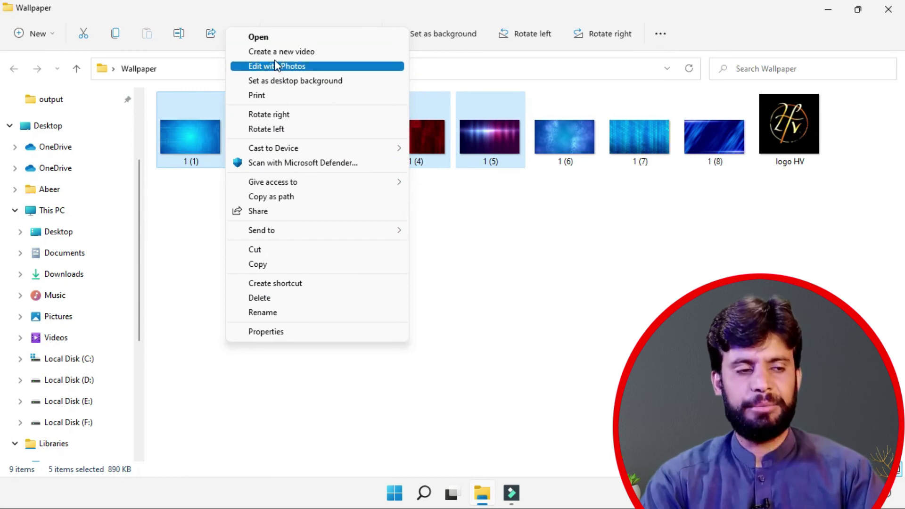
pyautogui.moveTo(244, 43); pyautogui.dragTo(331, 60)
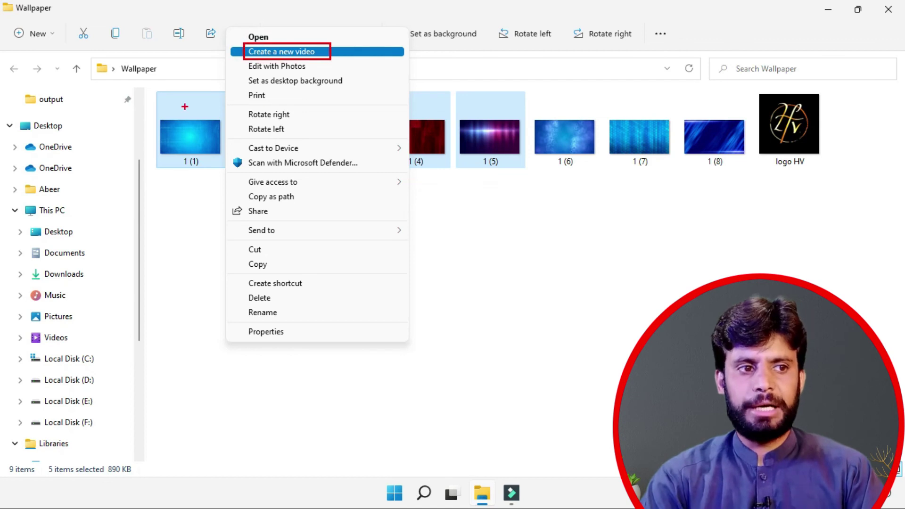